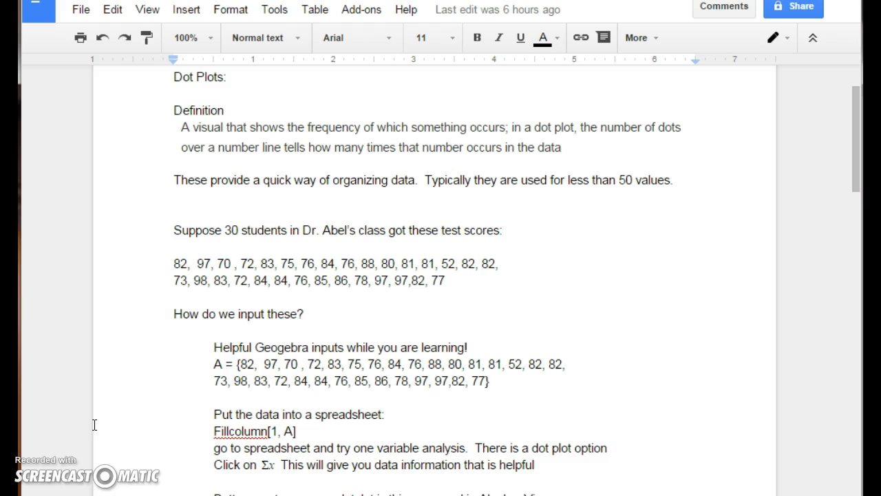
Copy the two lines of test scores from the document and switch to GeoGebra
drag(464, 283, 172, 265)
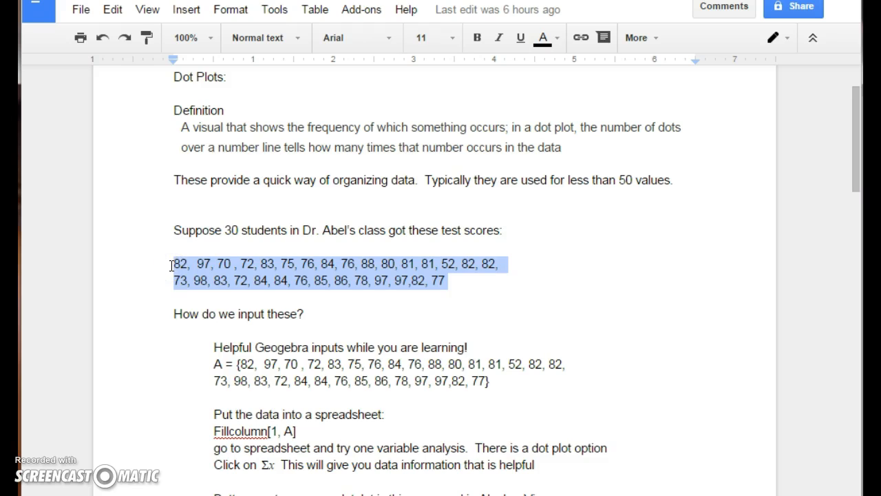
click(666, 495)
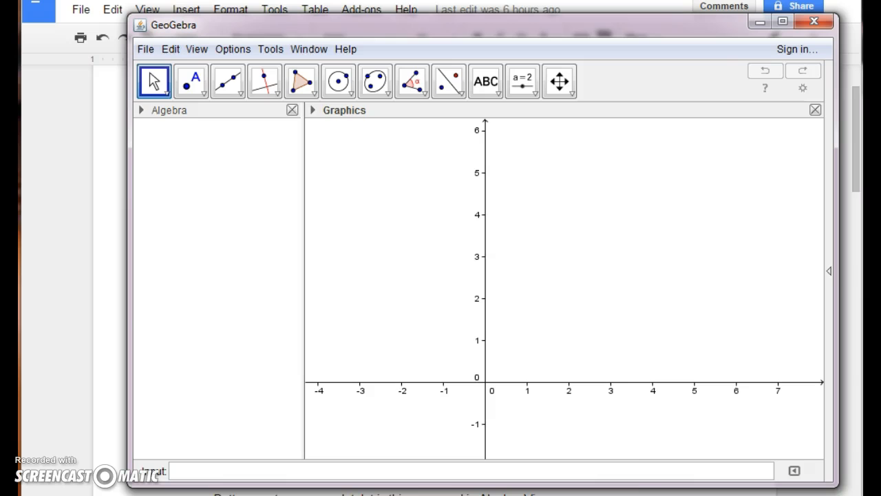
Set the GeoGebra font size to 16 pt
click(221, 55)
mouse_move(354, 144)
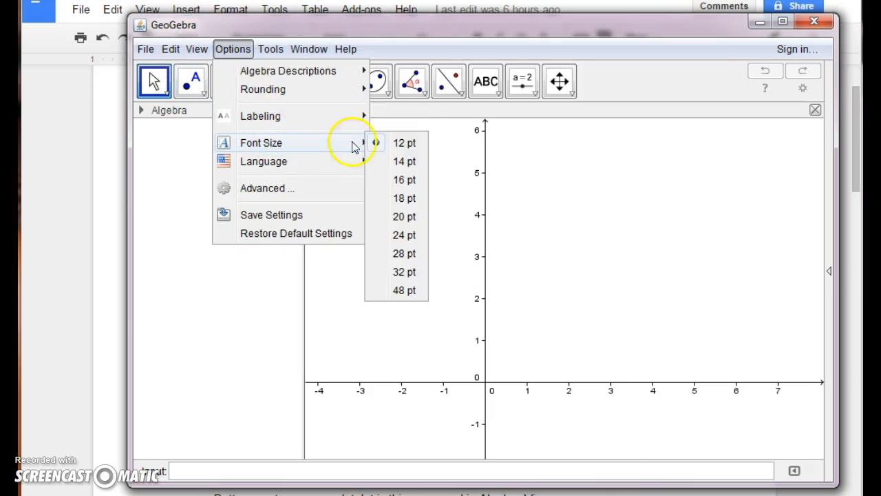
click(404, 181)
Define a list A containing the copied test scores in curly braces
click(233, 459)
text(A = {)
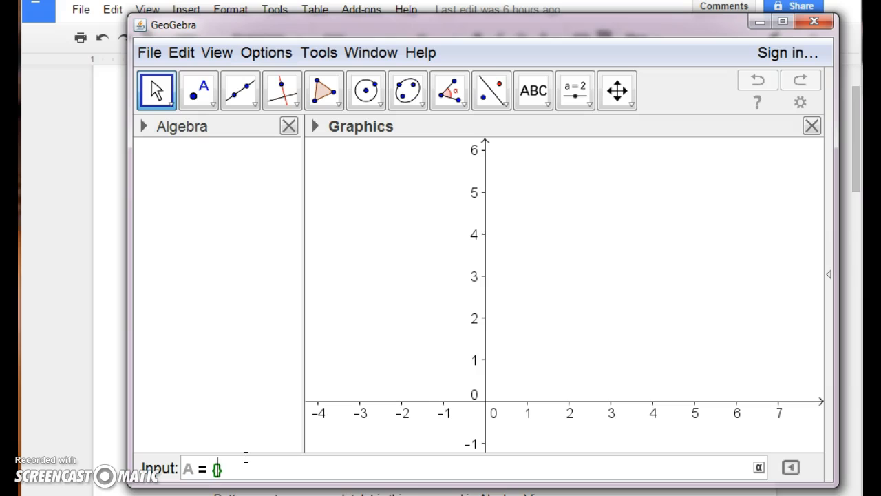
key(ctrl+v)
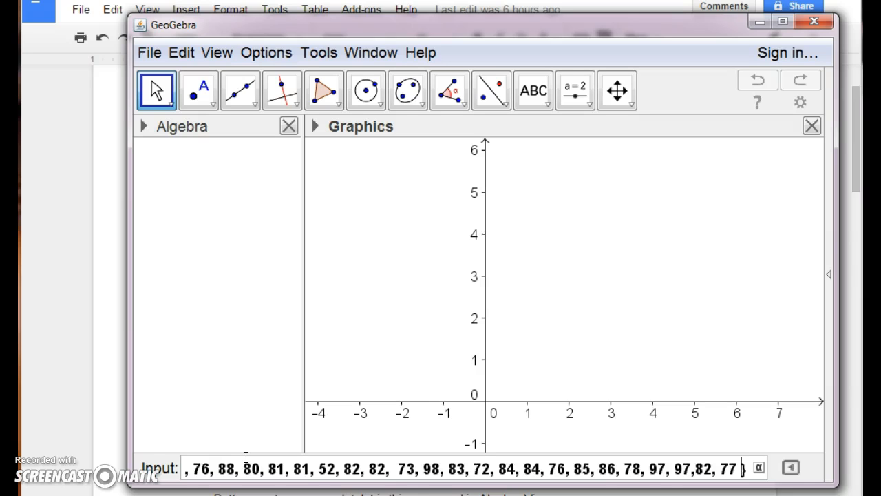
key(Return)
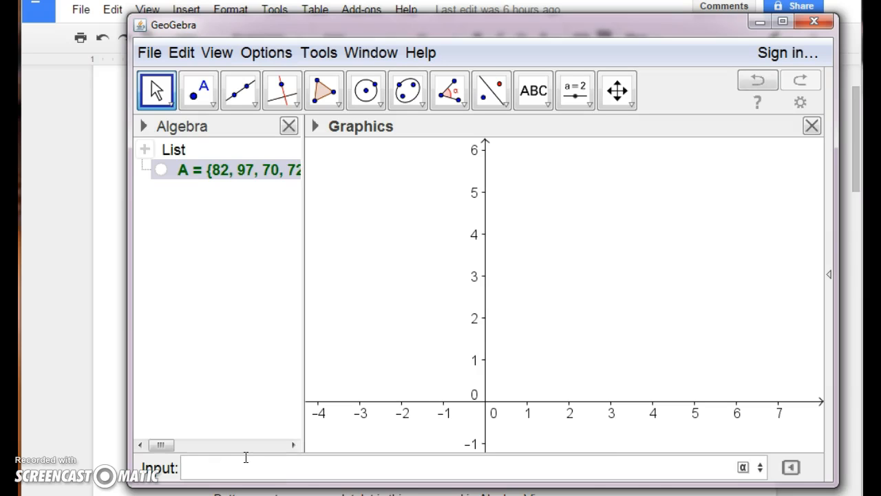
Check the Spreadsheet perspective and return to the Algebra perspective
click(829, 272)
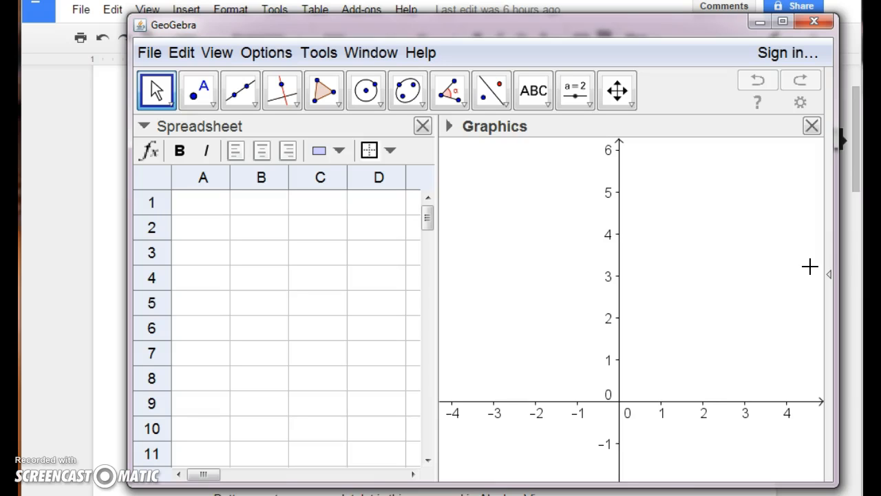
click(828, 274)
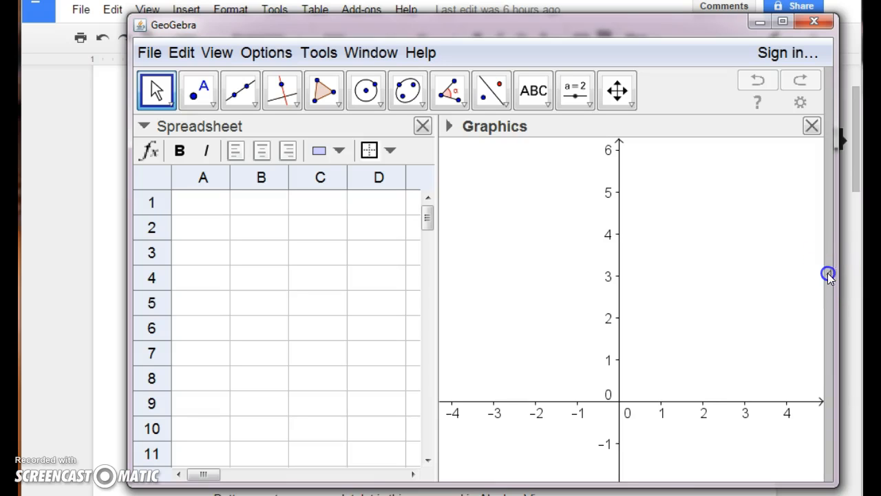
click(771, 221)
Fill the first spreadsheet column with list A using FillColumn[1, A]
click(296, 472)
text(FillC)
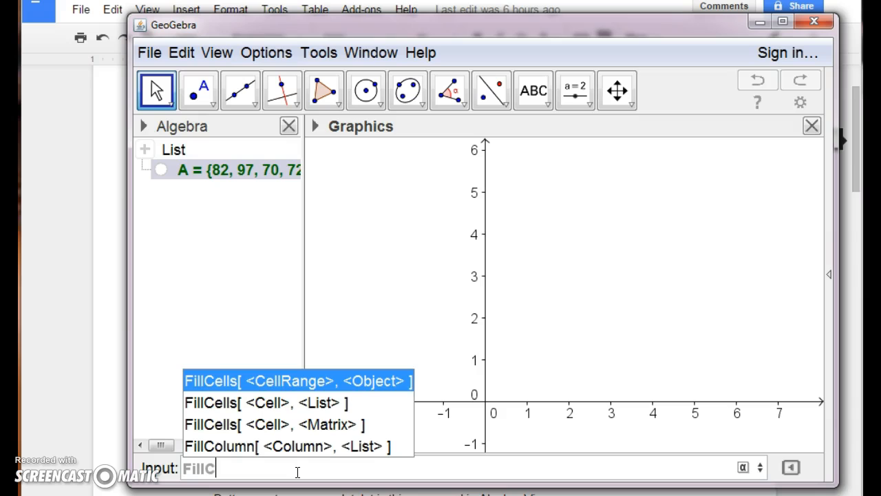
click(294, 445)
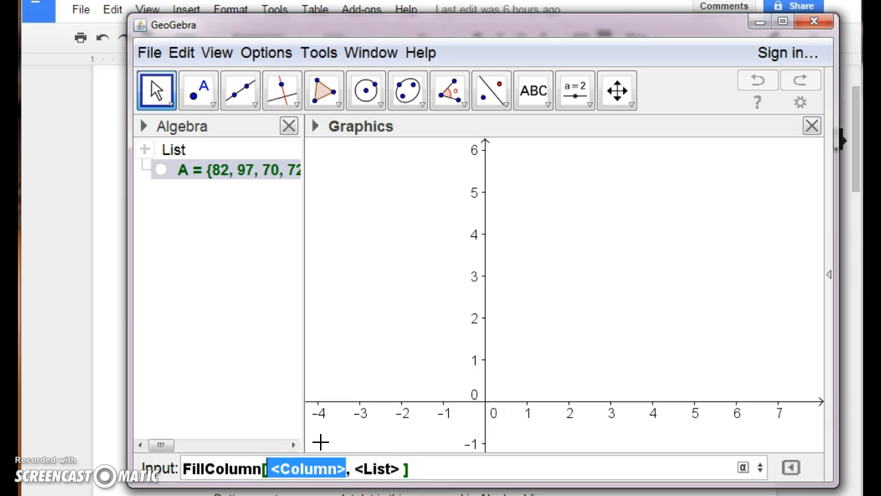
text(1)
key(Tab)
key(Right)
key(Right)
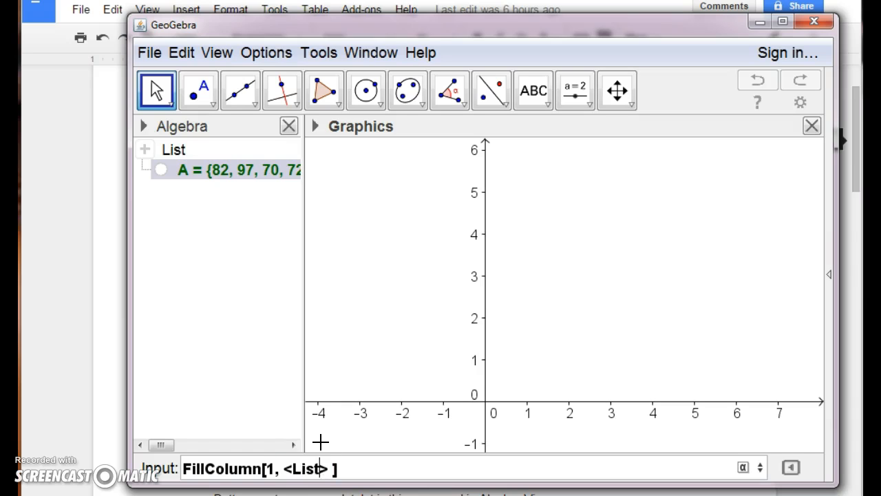
key(BackSpace)
key(BackSpace)
key(BackSpace)
key(BackSpace)
key(BackSpace)
key(BackSpace)
key(BackSpace)
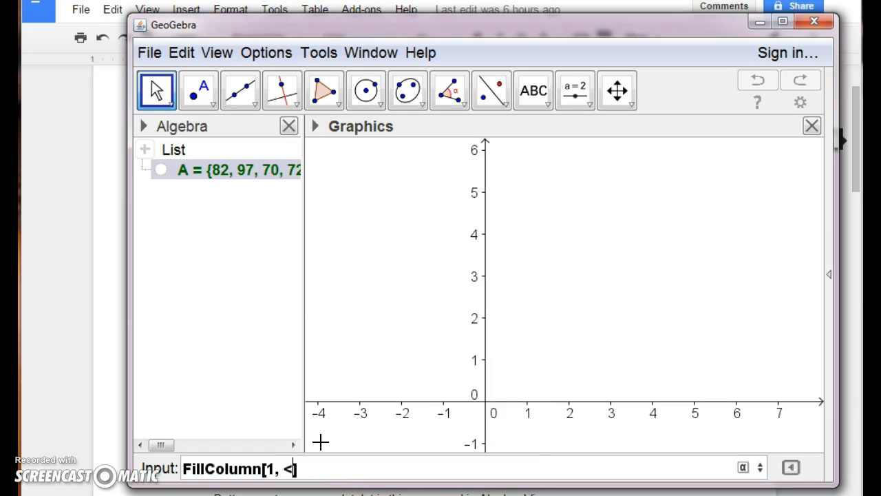
text(A)
key(Return)
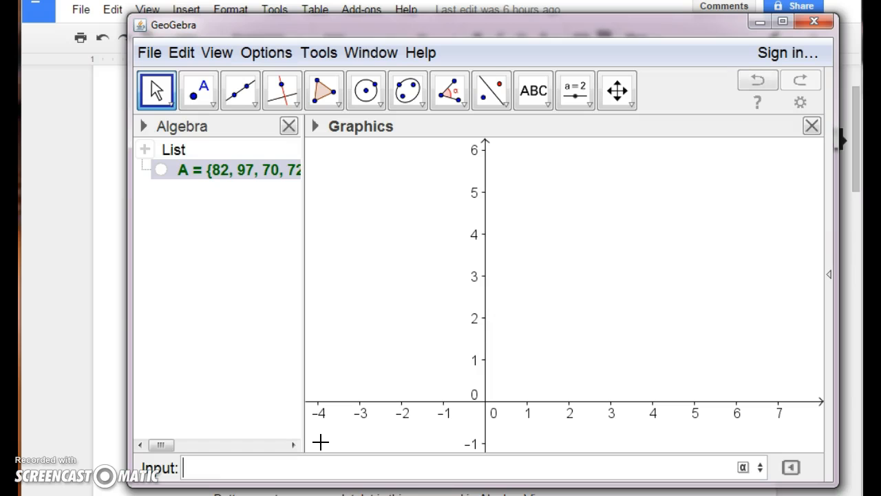
Switch to the Spreadsheet perspective and review the scores filled into column A
click(831, 274)
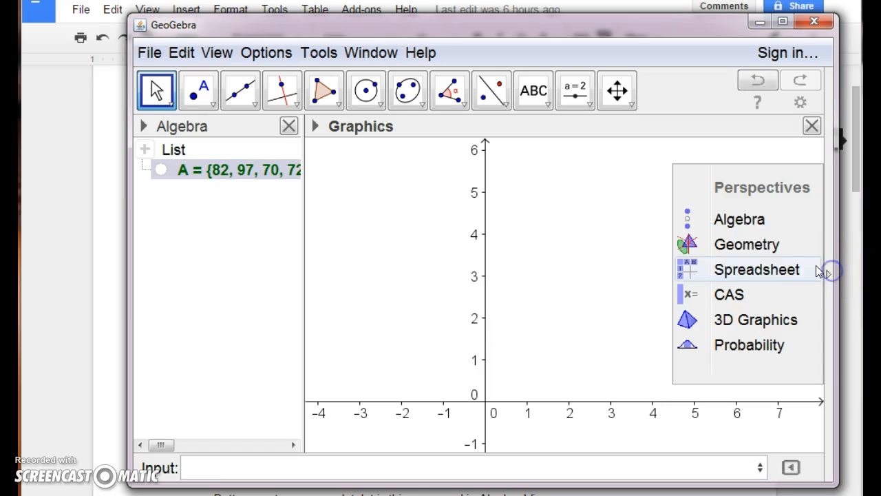
click(788, 266)
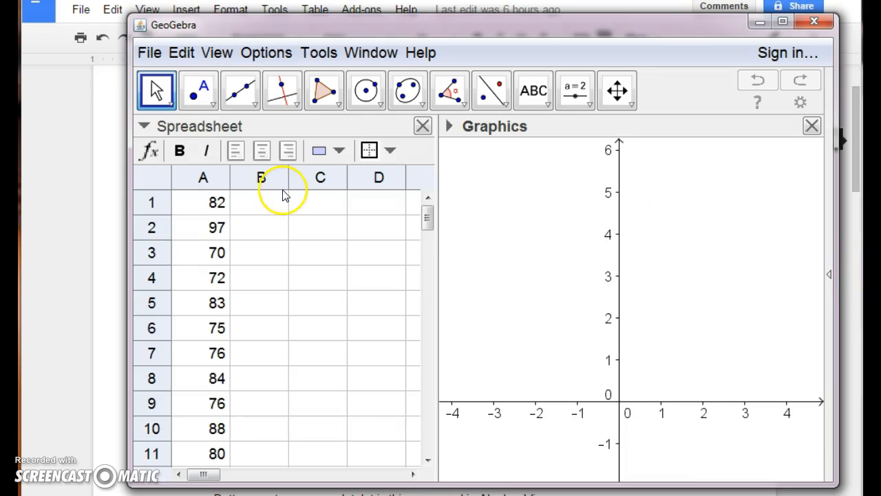
scroll(213, 231, down, 4)
scroll(228, 309, down, 6)
scroll(232, 362, up, 9)
Run a One Variable Analysis on all of column A
click(192, 177)
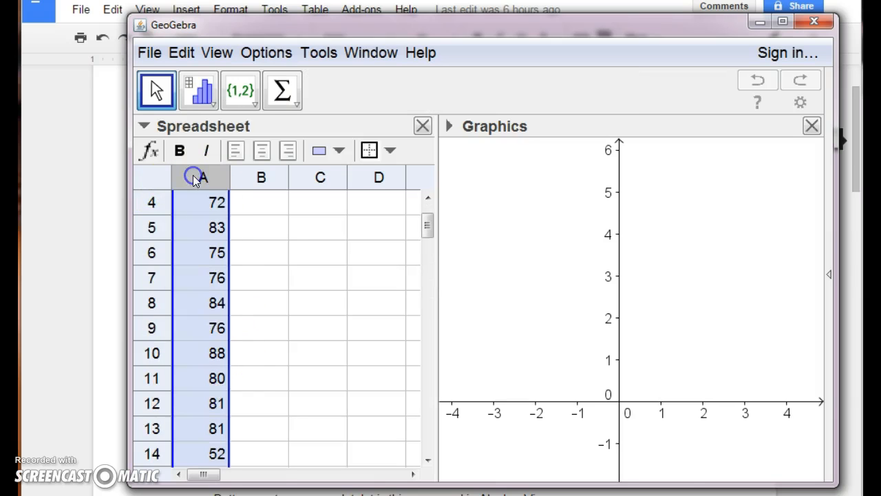
click(198, 97)
click(225, 133)
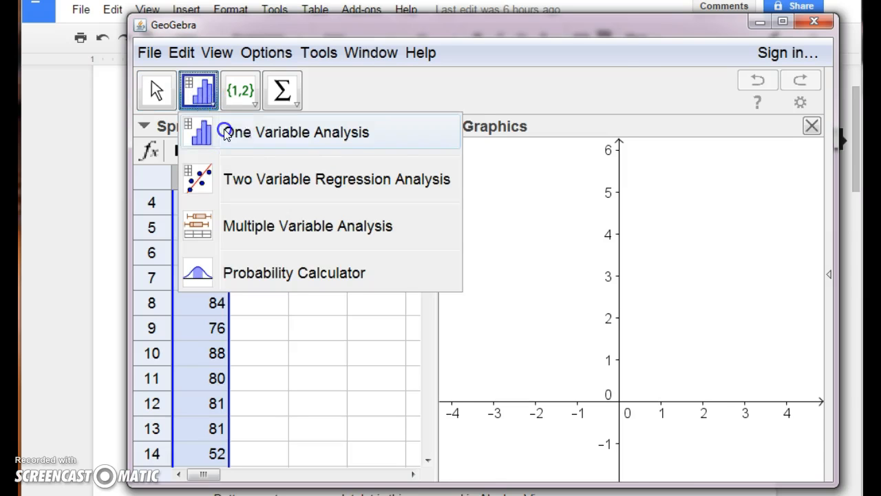
click(569, 422)
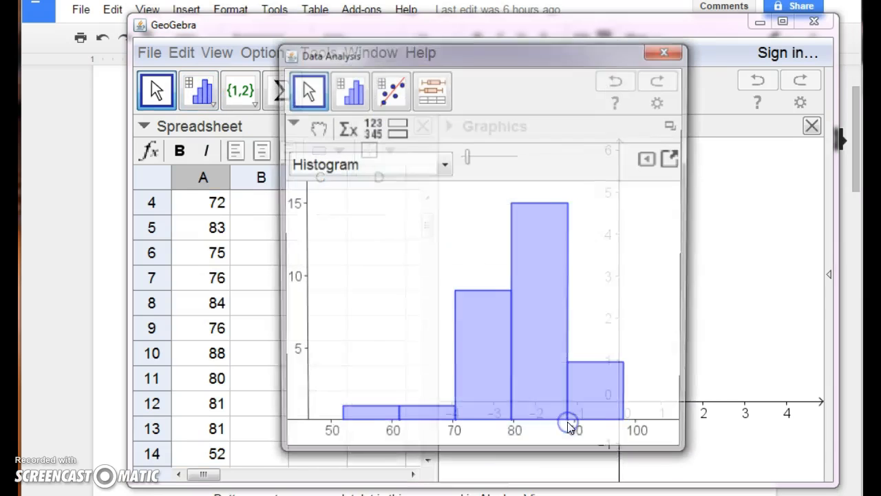
Display the data as a Dot Plot and widen the Data Analysis window
drag(283, 290, 225, 286)
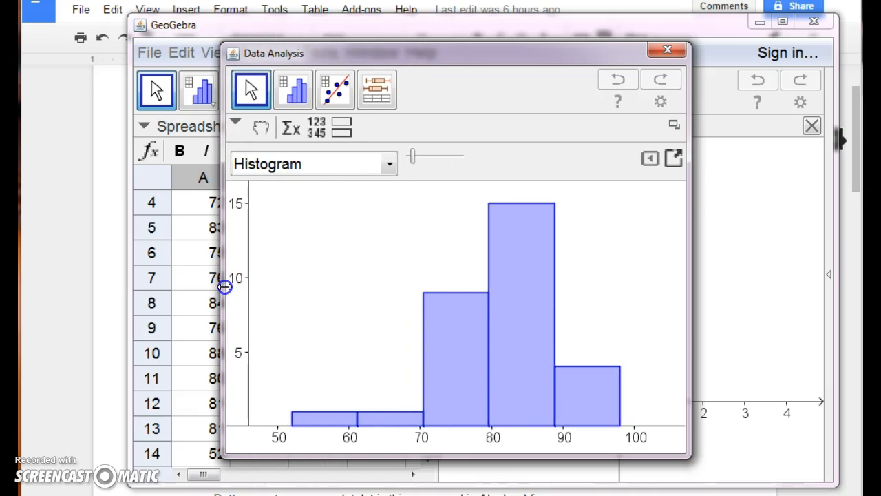
click(389, 163)
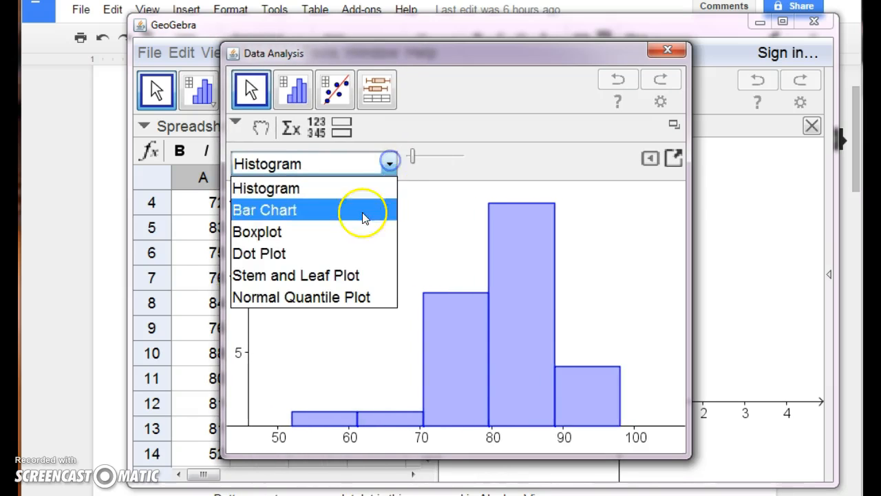
click(357, 253)
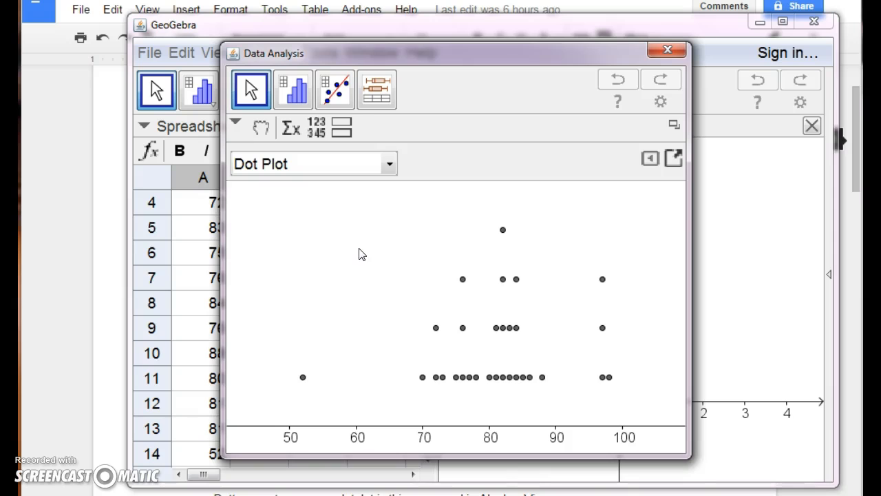
drag(222, 202, 38, 187)
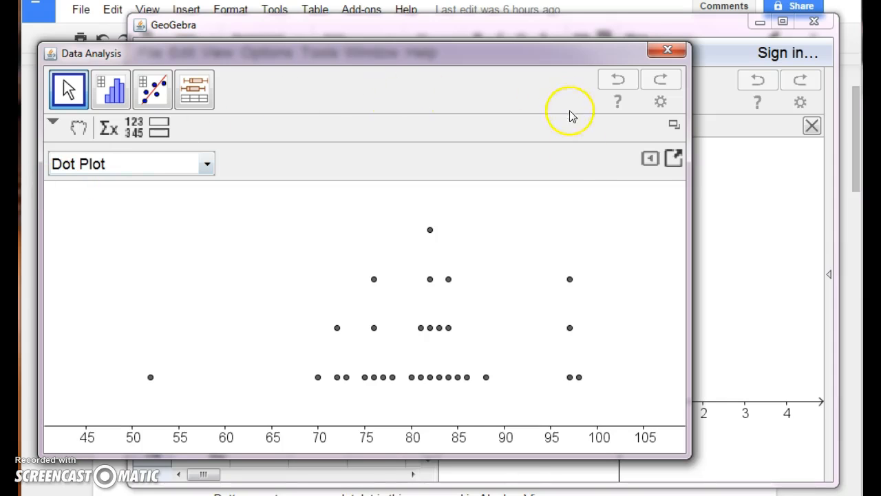
Show the dot plot's grid and, with automatic dimensions turned off, set the X Step to 1
click(648, 159)
click(516, 225)
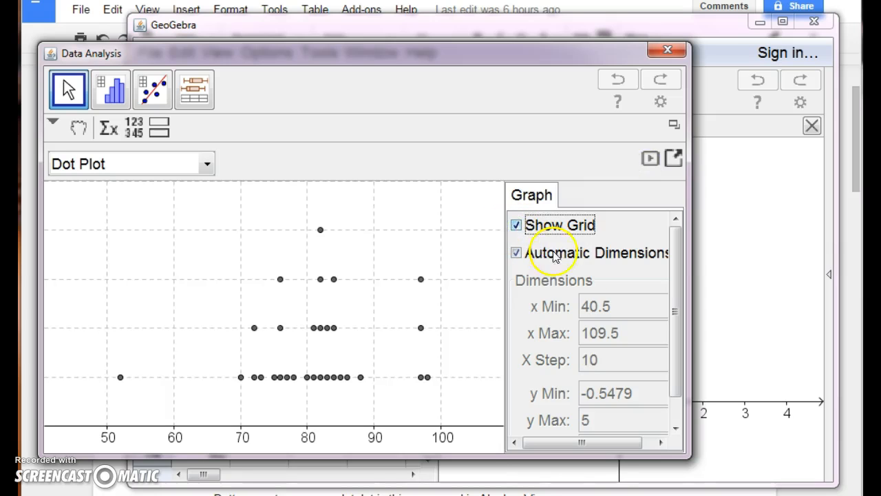
click(516, 253)
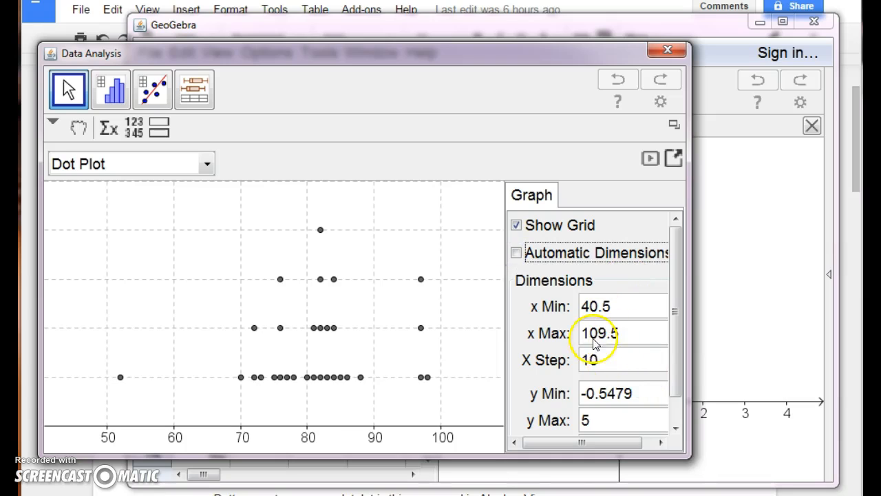
click(588, 360)
drag(588, 361, 597, 362)
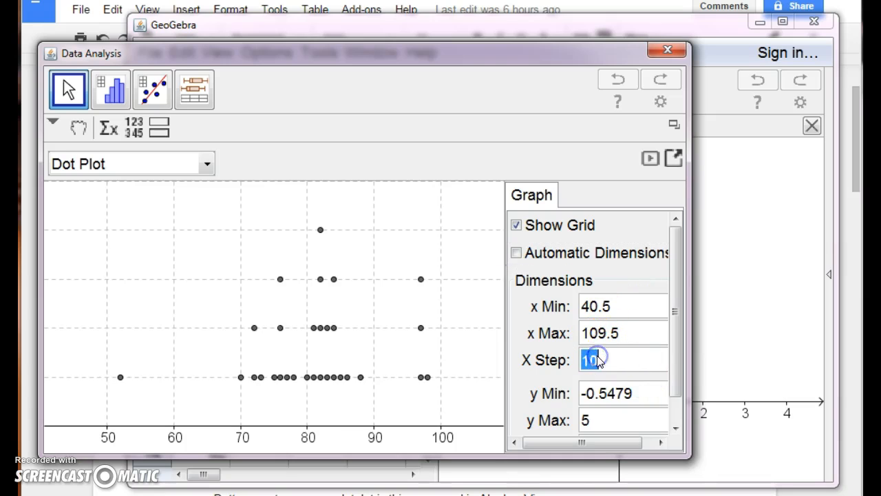
text(1)
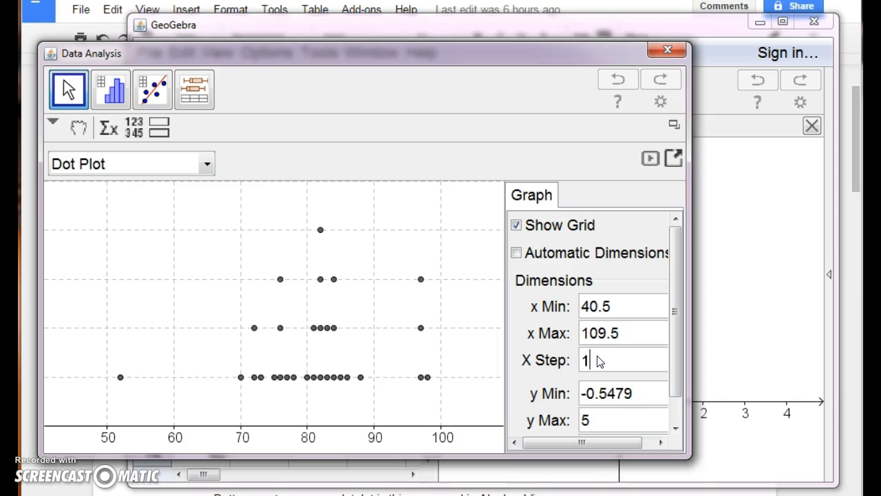
key(Return)
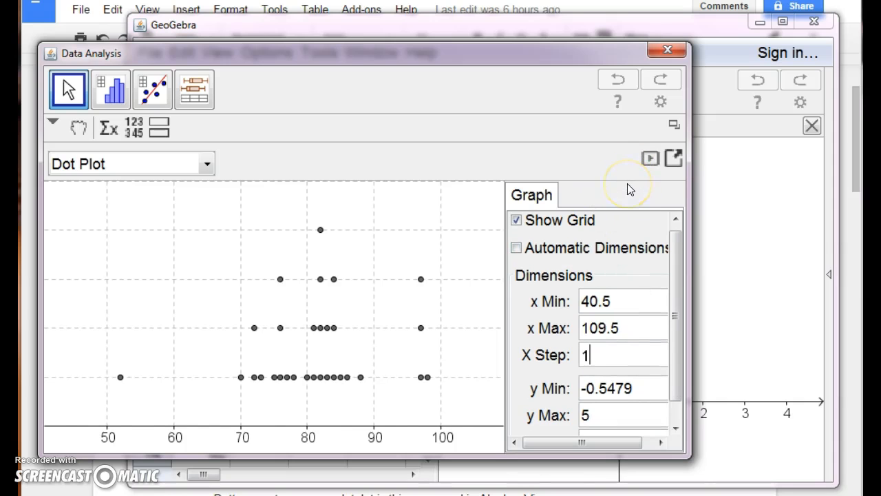
click(649, 158)
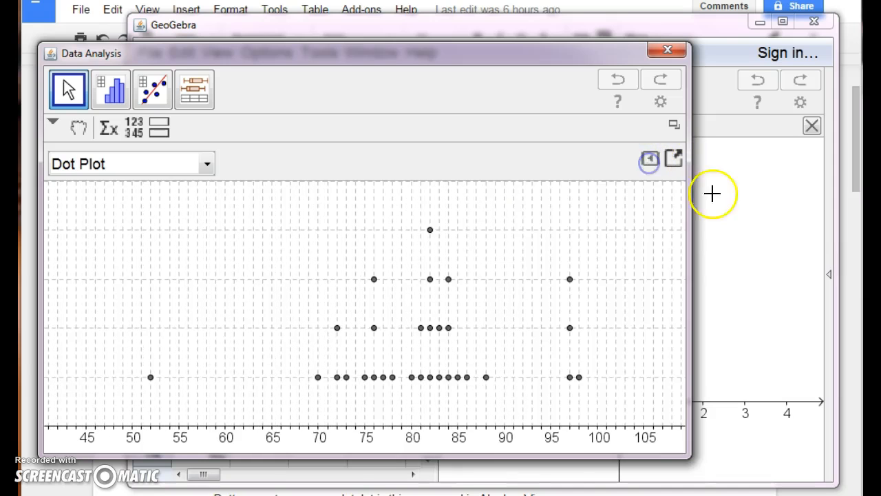
Widen the Data Analysis window and show a narrow summary statistics table beside the dot plot
drag(690, 210, 816, 211)
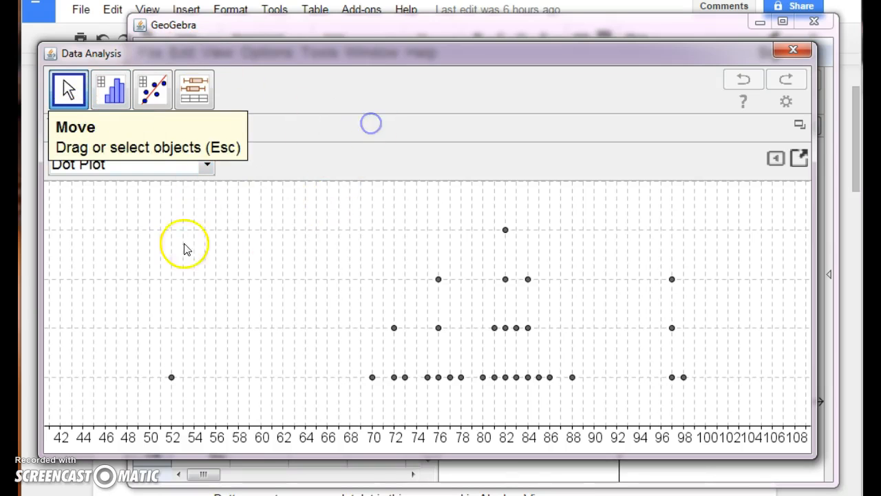
click(108, 128)
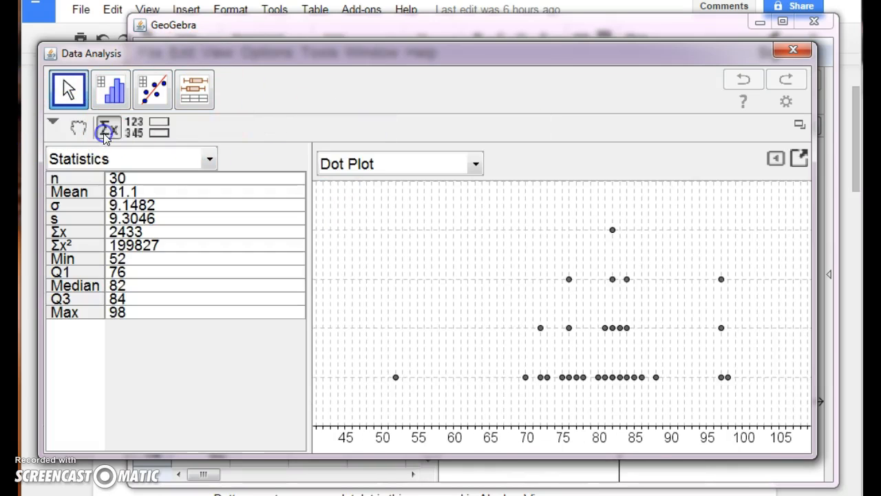
drag(308, 260, 228, 249)
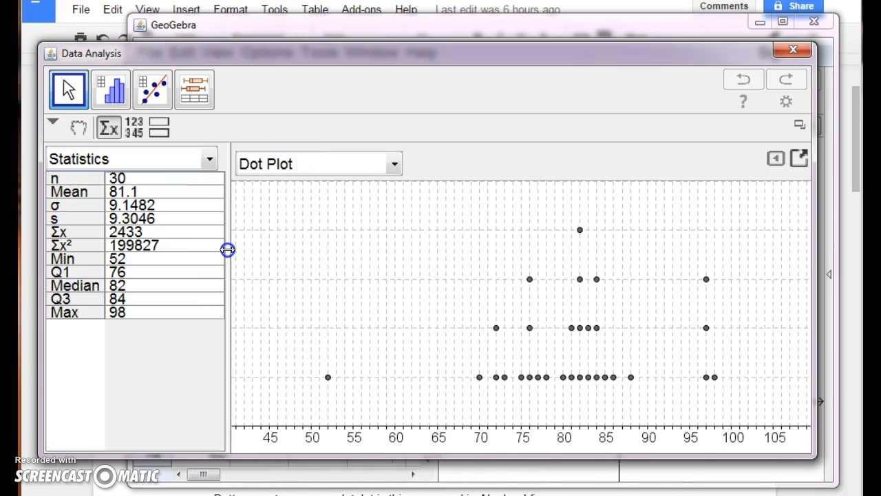
click(128, 195)
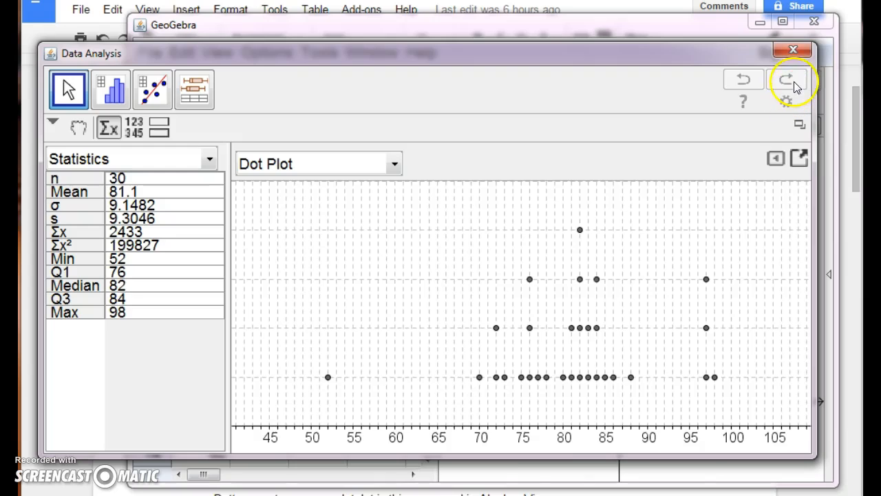
Close the Data Analysis window and switch to the CAS perspective
click(793, 51)
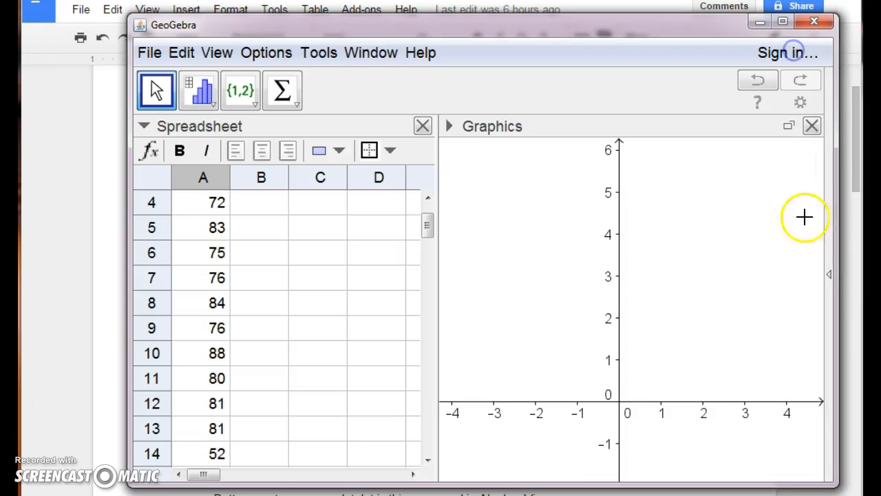
click(828, 276)
click(787, 295)
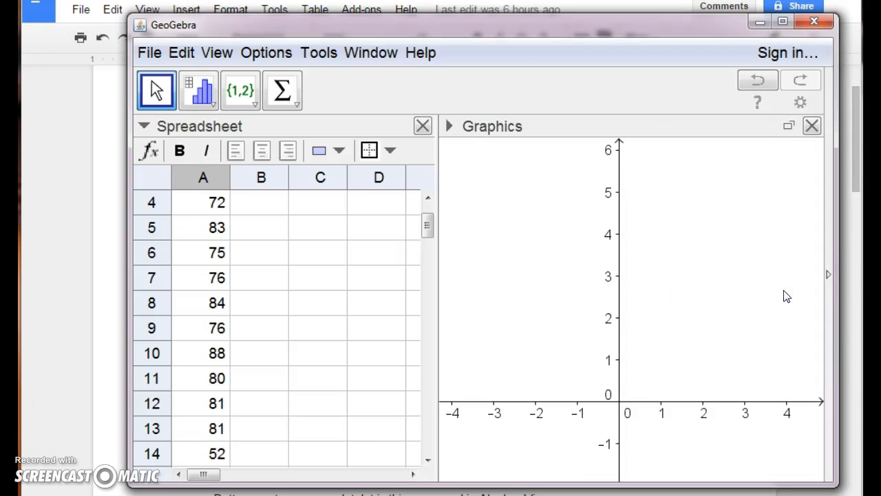
Calculate the mode of list A in the first CAS row with Mode[A]
click(243, 157)
text(ni)
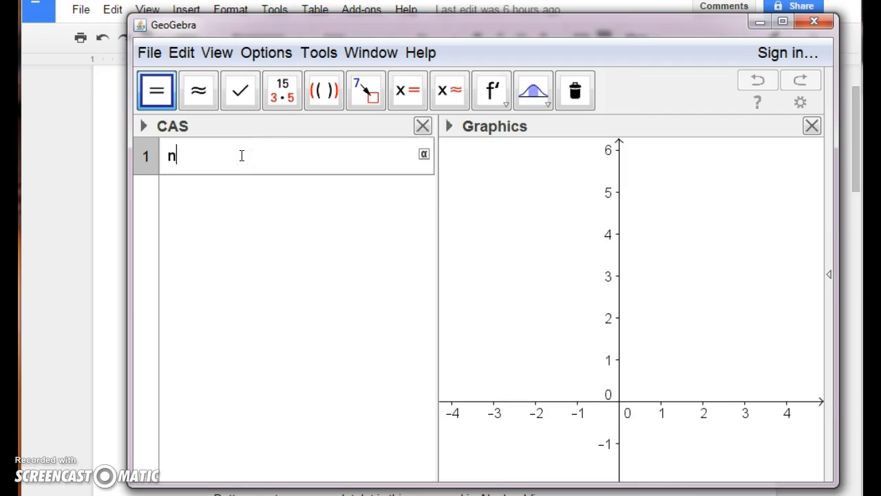
key(BackSpace)
key(BackSpace)
text(modd)
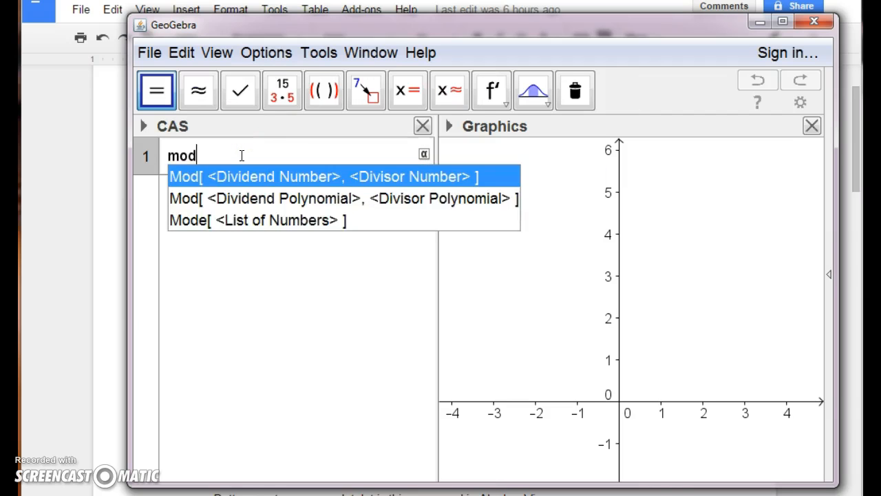
key(BackSpace)
text(e[A)
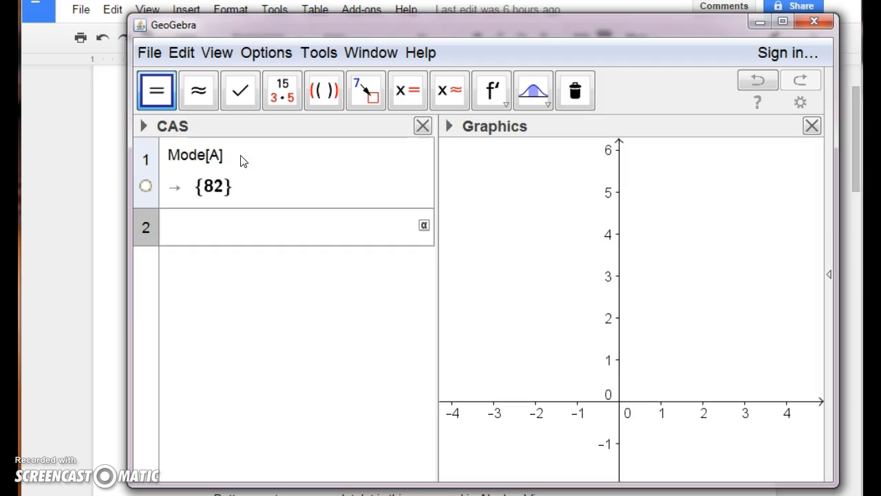
Switch to the Algebra and Graphics perspective and create a dot plot of the scores with the command DotPlot[A]
click(828, 274)
click(770, 227)
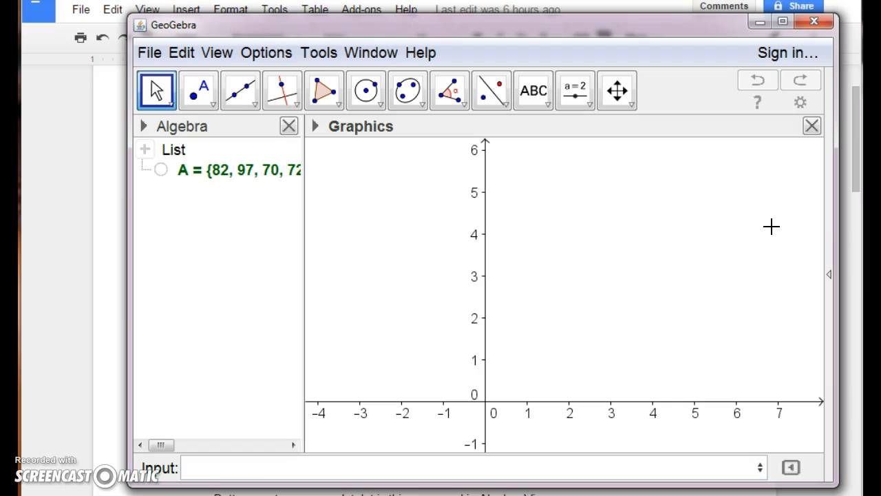
click(251, 472)
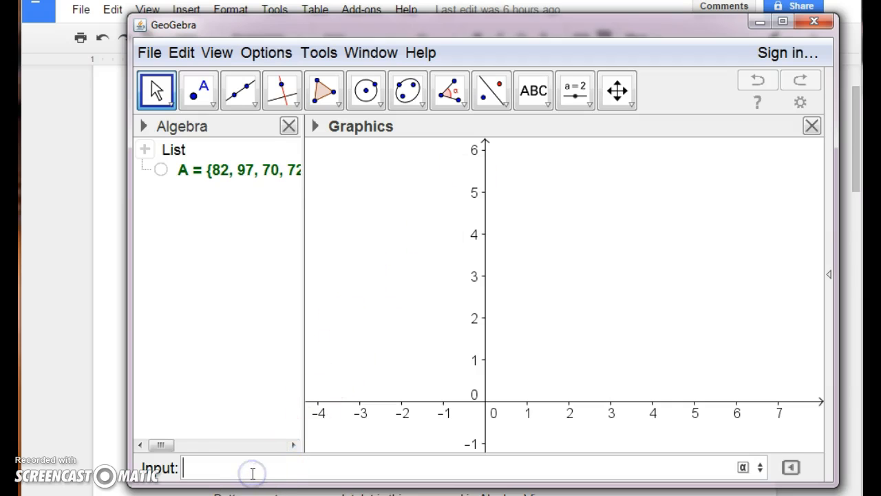
text(DotPlot)
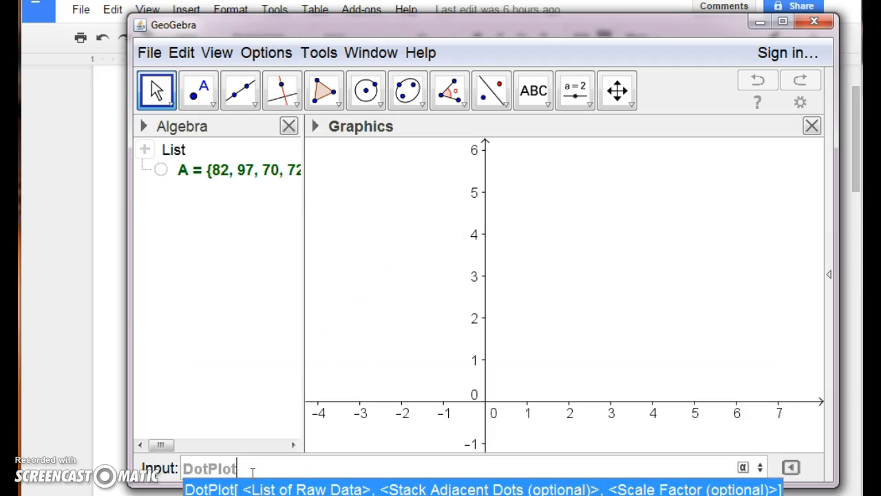
key(Return)
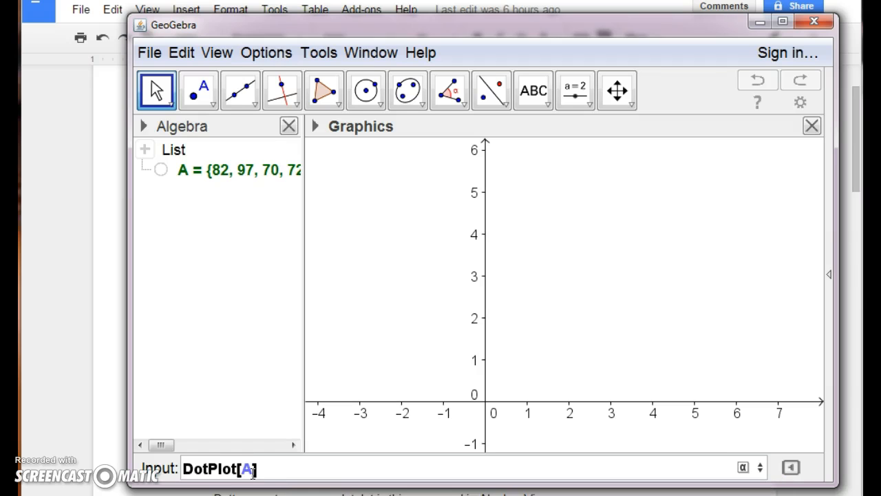
key(Return)
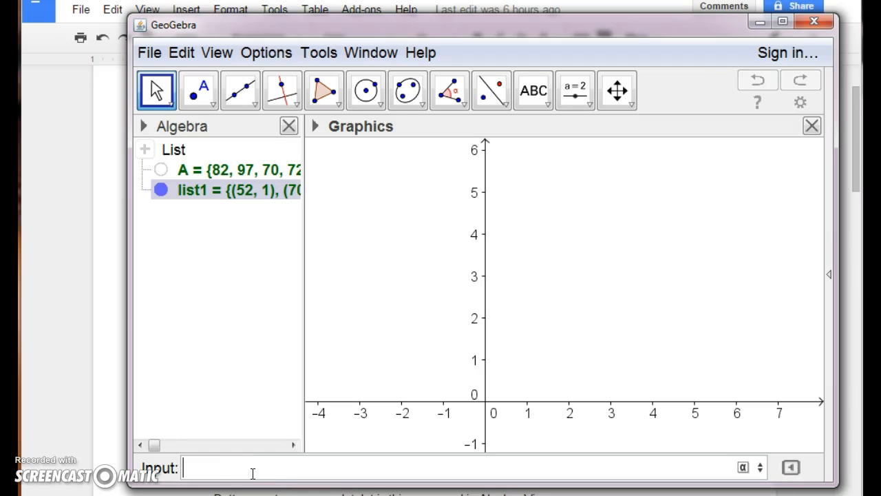
Pan and zoom the Graphics view and stretch its y-axis until the dot plot fills the view from about 43 to 109
click(617, 91)
scroll(586, 193, down, 4)
drag(584, 204, 441, 268)
scroll(441, 268, down, 10)
scroll(458, 265, down, 7)
drag(645, 205, 579, 213)
scroll(579, 213, up, 3)
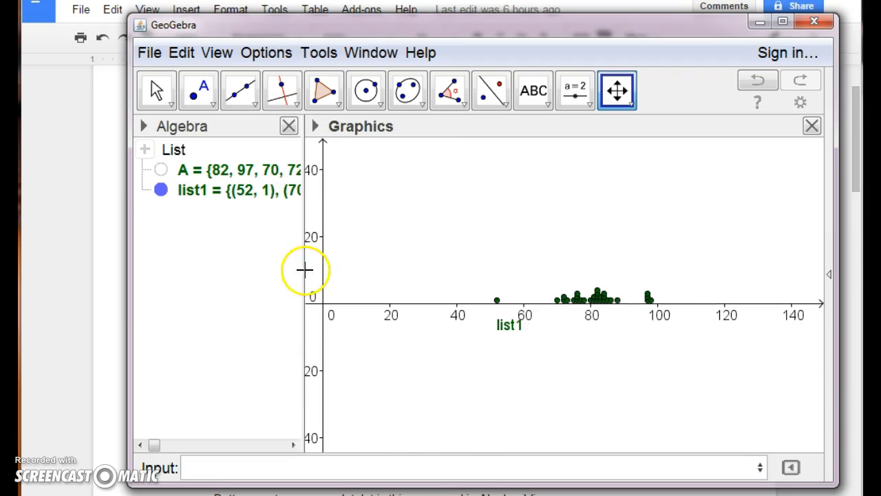
drag(324, 271, 311, 200)
drag(322, 242, 321, 213)
scroll(421, 295, up, 3)
scroll(421, 294, up, 1)
drag(431, 287, 401, 293)
scroll(401, 293, up, 2)
drag(431, 259, 290, 264)
scroll(357, 268, up, 3)
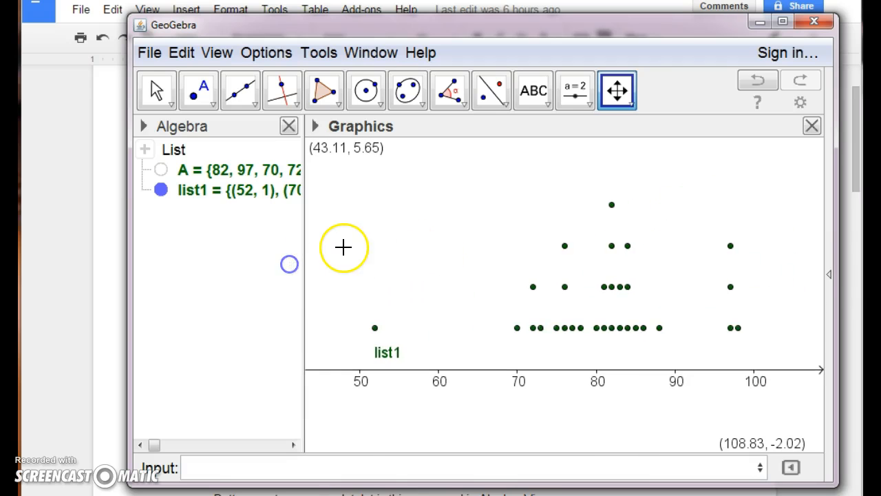
Hide the label of the dot plot list1 in the Graphics view
click(387, 354)
right_click(388, 352)
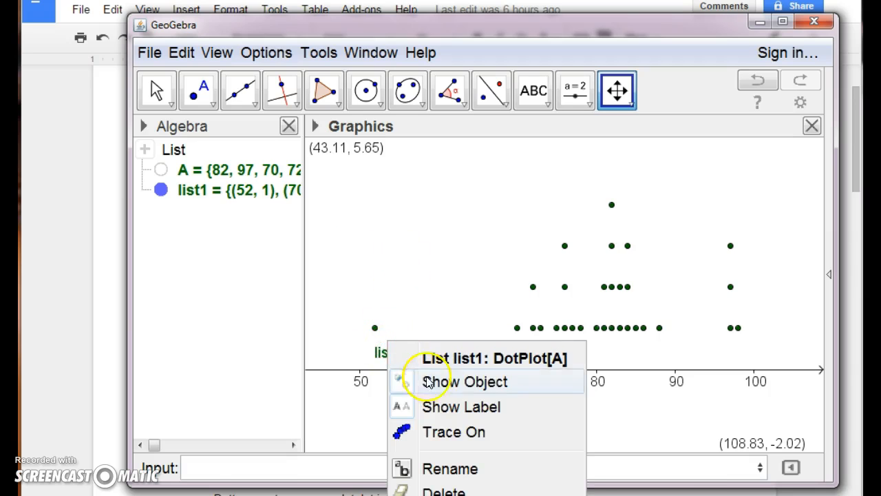
click(453, 402)
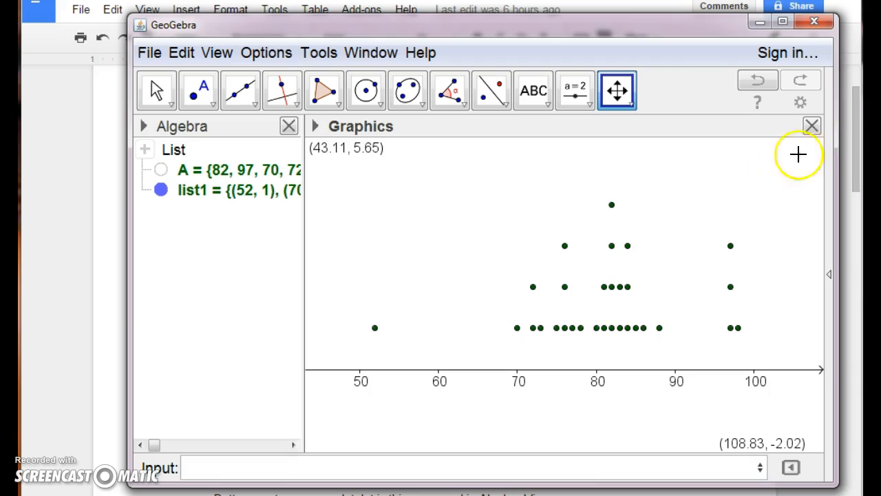
Show the grid in the Graphics view and hide the y-axis
click(800, 102)
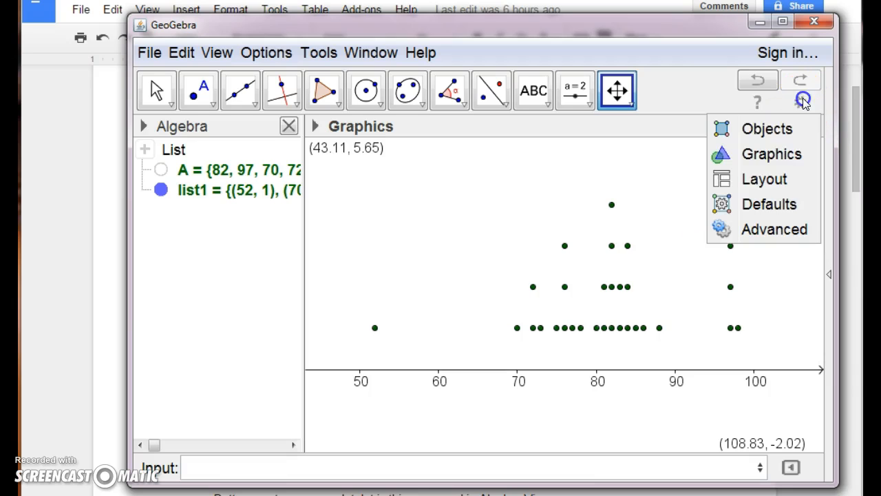
click(778, 151)
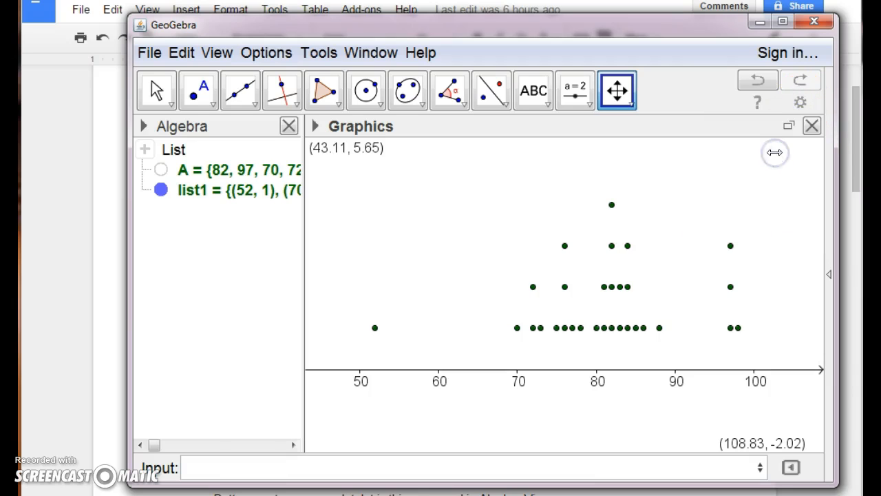
click(365, 90)
click(214, 119)
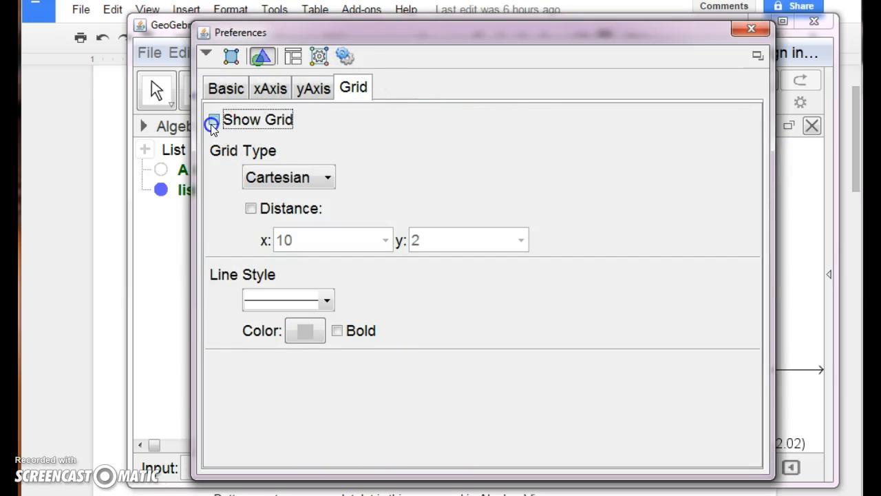
click(315, 92)
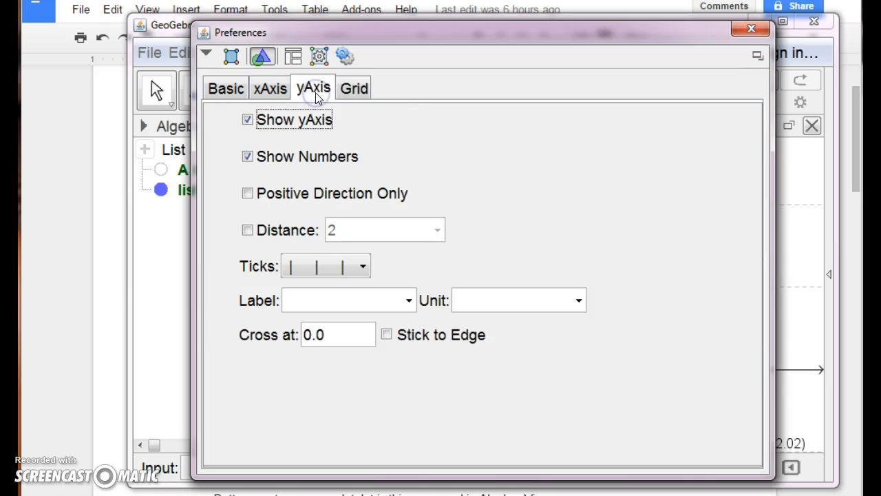
click(247, 119)
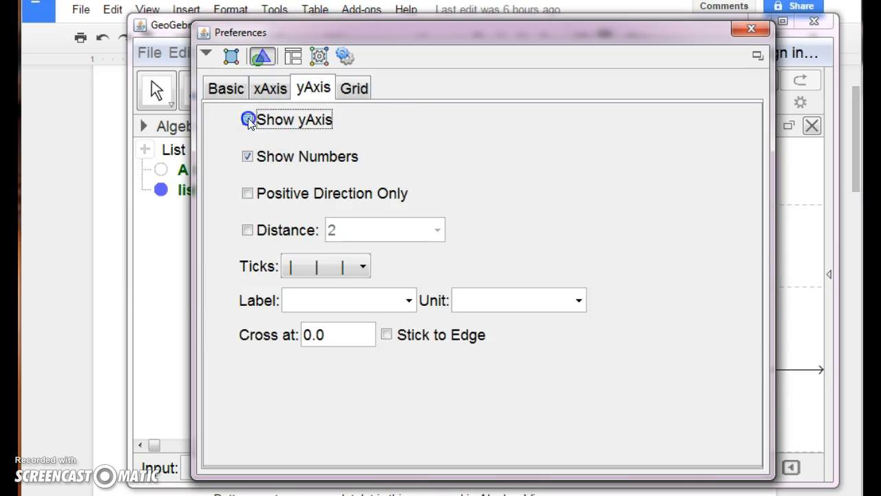
Set the x-axis tick distance to 1 and narrow the Algebra view to give the dot plot more room
click(271, 88)
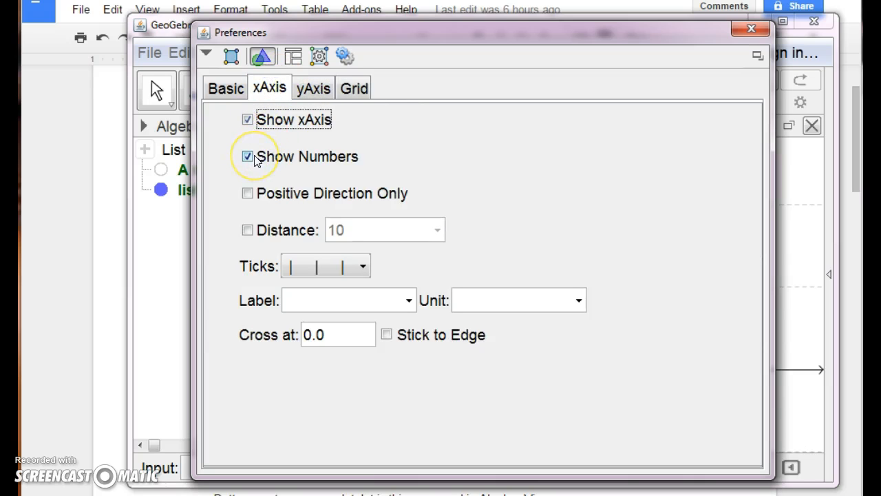
click(247, 230)
click(367, 221)
double_click(335, 229)
text(1)
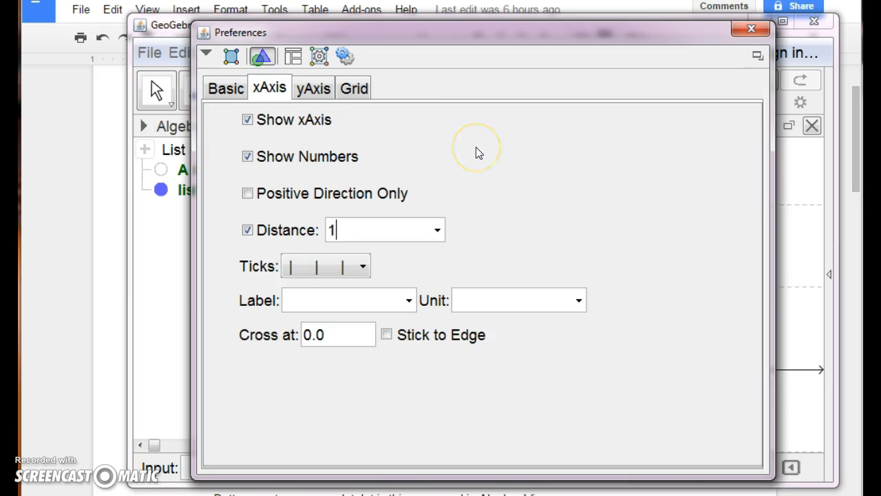
click(751, 28)
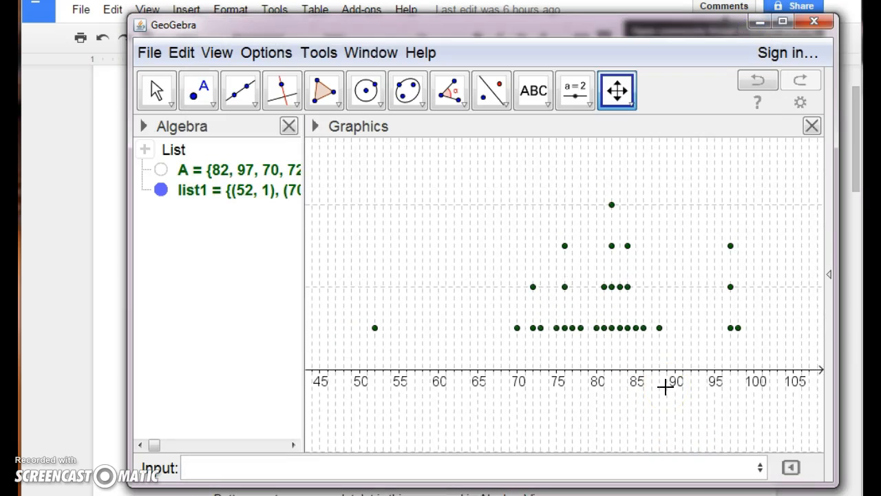
drag(304, 300, 245, 303)
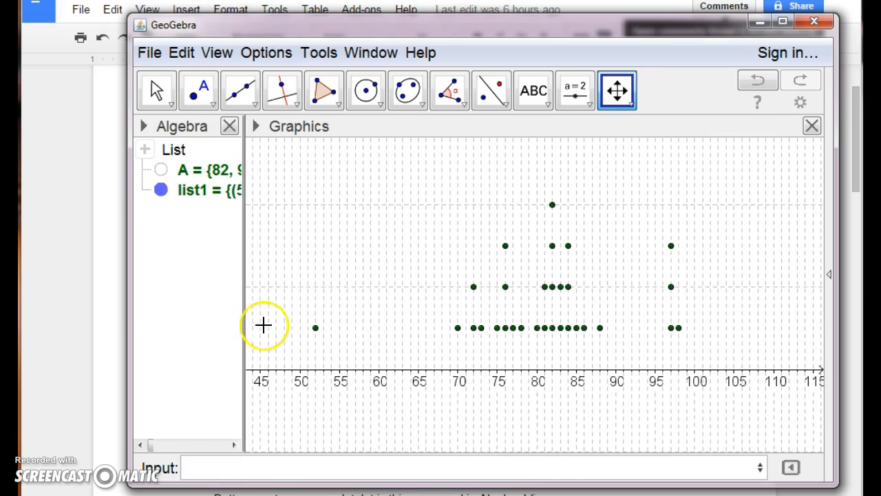
Add a text title naming the teacher's class above the dot plot, near its upper-left area
mouse_move(517, 246)
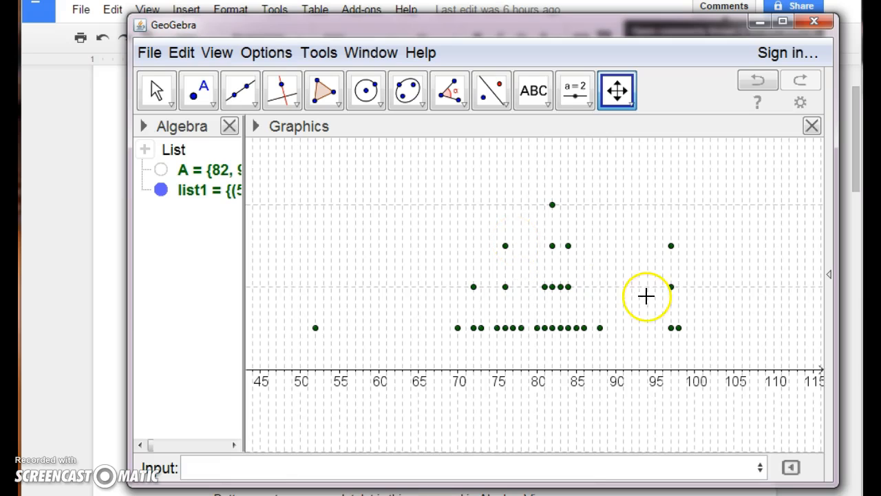
click(534, 90)
click(336, 163)
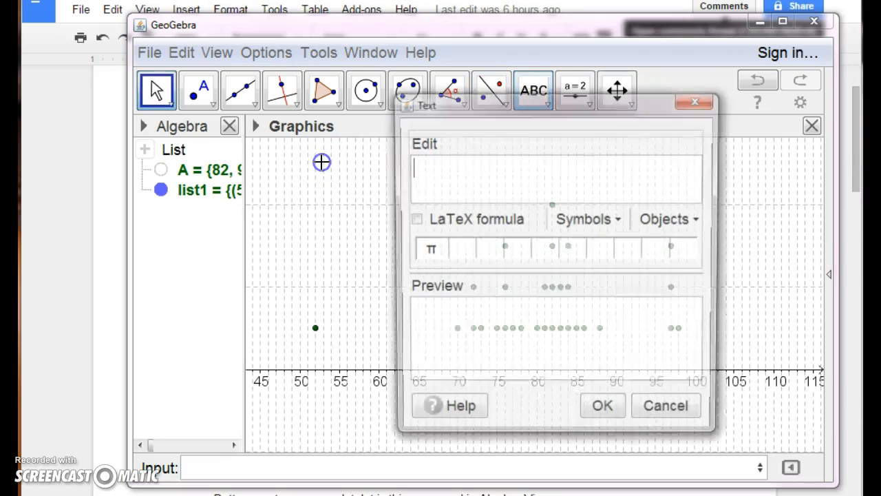
text(Dr)
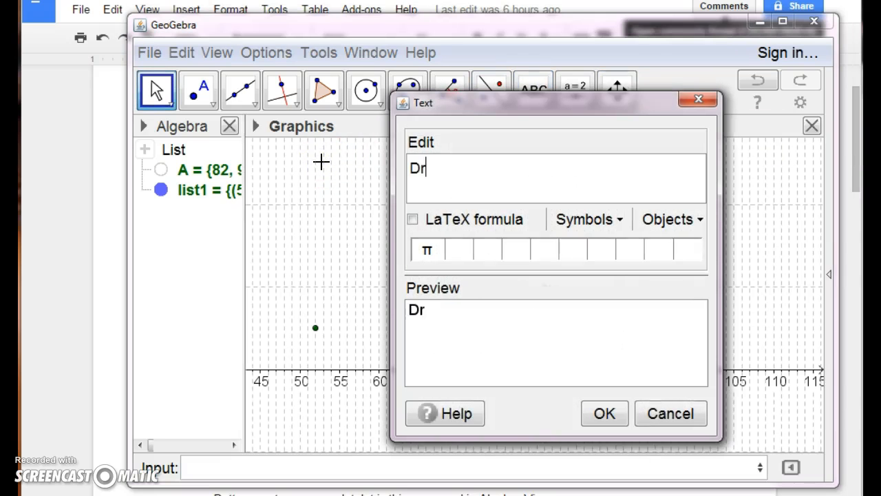
text( Abel's Class)
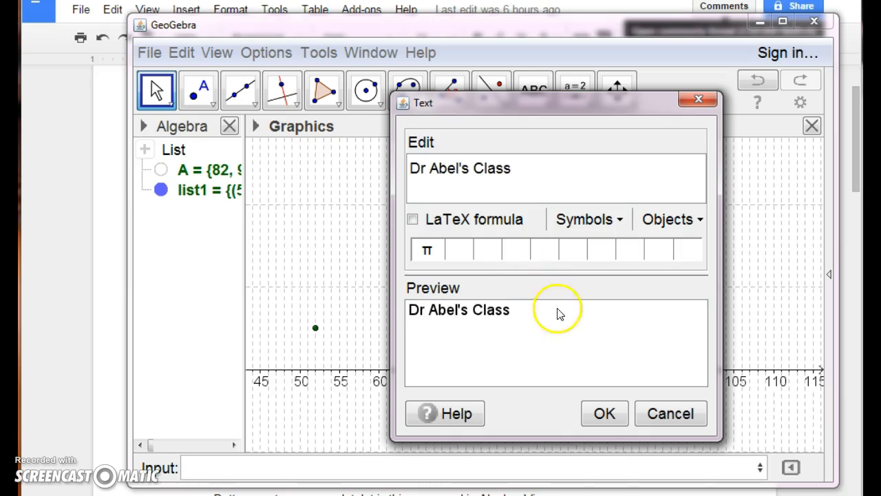
click(604, 412)
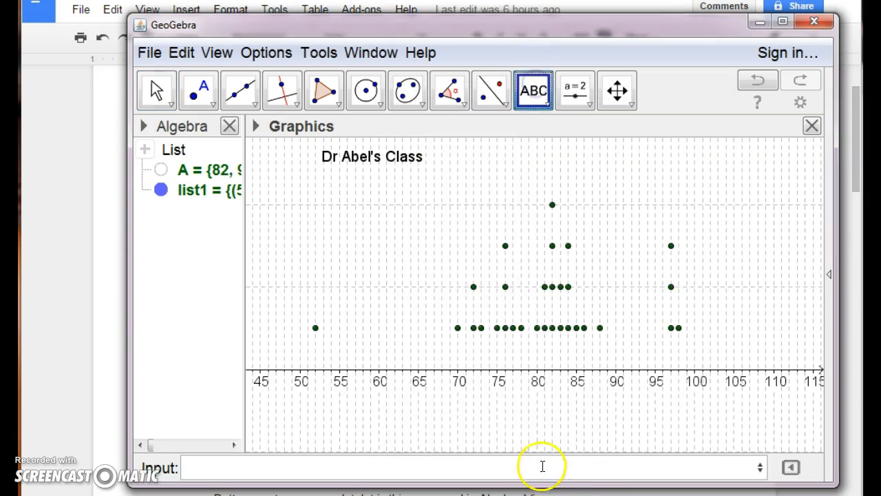
Add the text "Test Scores" below the x-axis, near the middle of the dot plot
click(526, 411)
text(Tes)
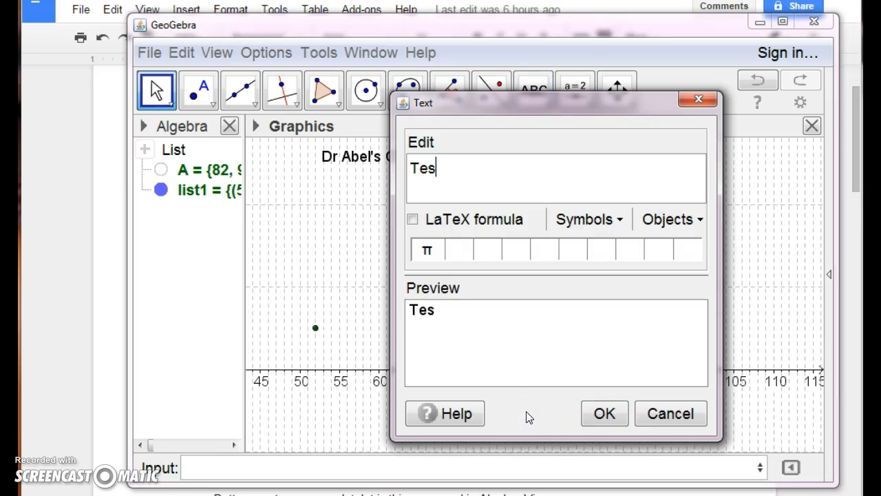
text(t Score)
click(604, 415)
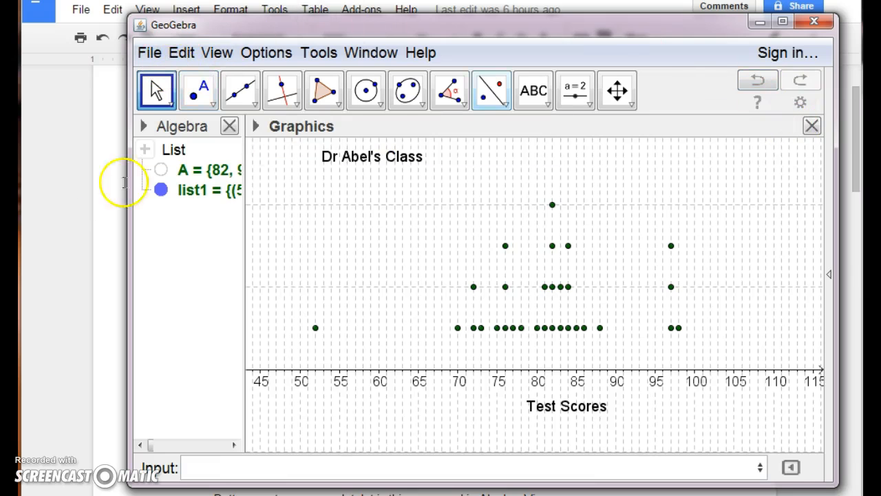
Switch to the Google Docs document and review the dot plot features and the table of snack food types
click(53, 209)
scroll(215, 280, down, 3)
scroll(215, 280, down, 5)
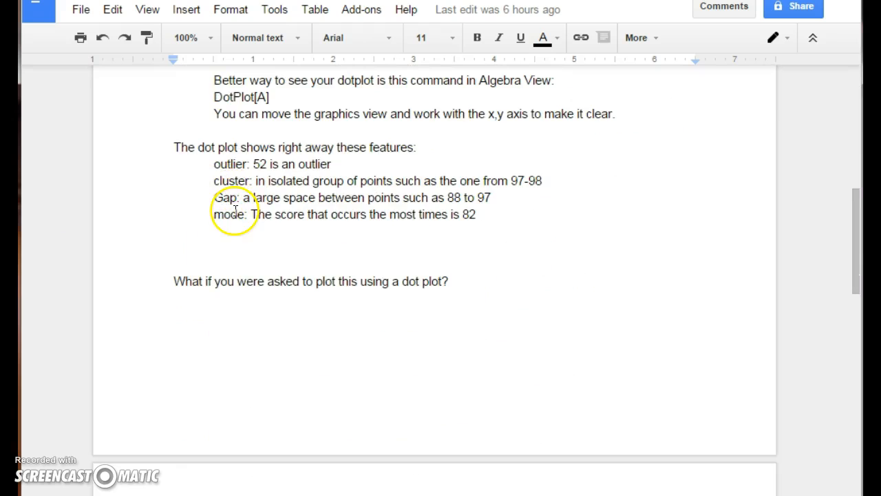
scroll(256, 237, down, 3)
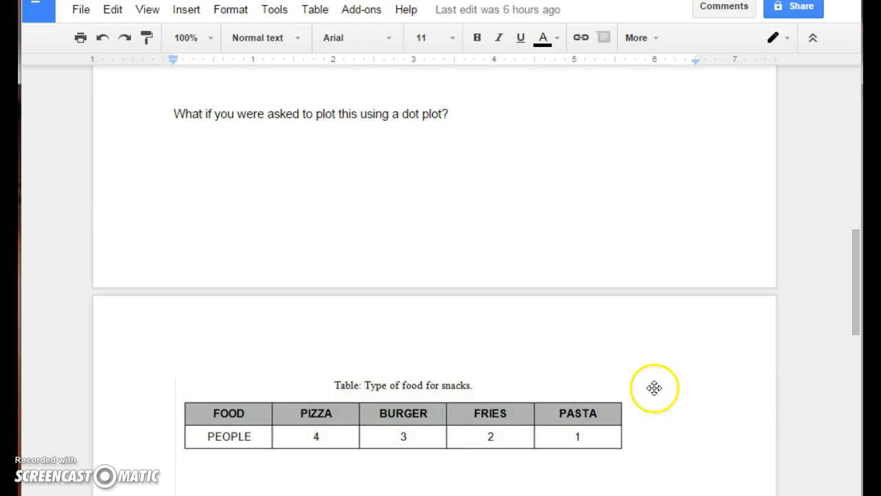
scroll(654, 387, down, 1)
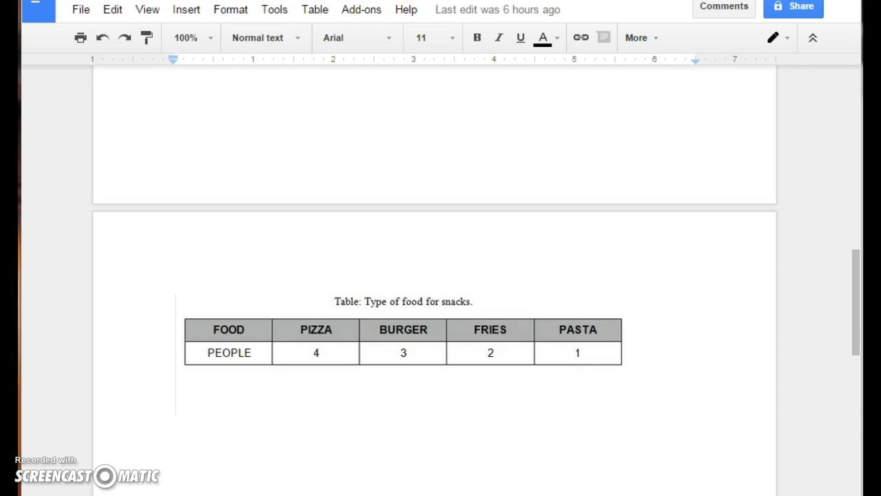
Switch back to GeoGebra and start a new blank file
click(344, 495)
click(149, 53)
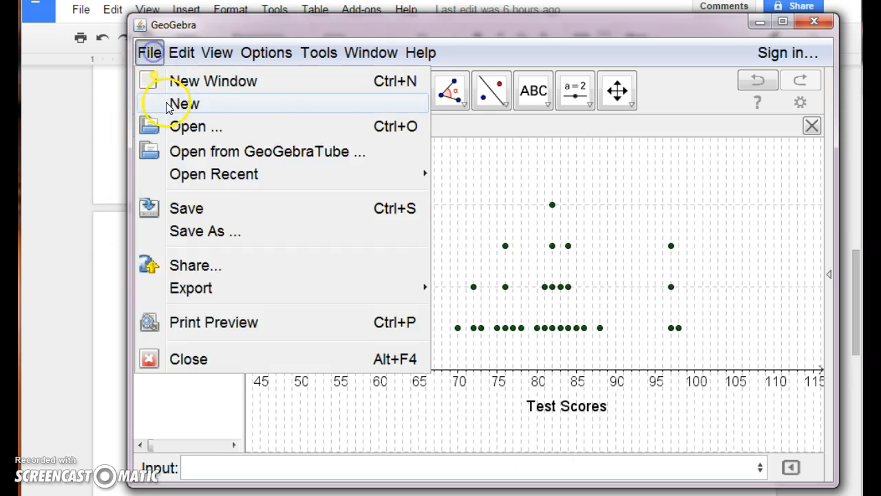
click(134, 104)
click(495, 273)
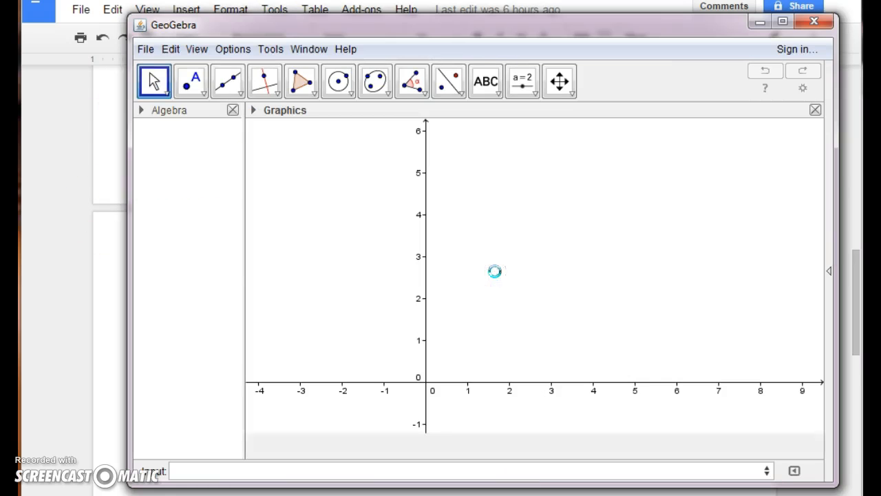
Increase the font size of the GeoGebra interface in the new file
click(227, 49)
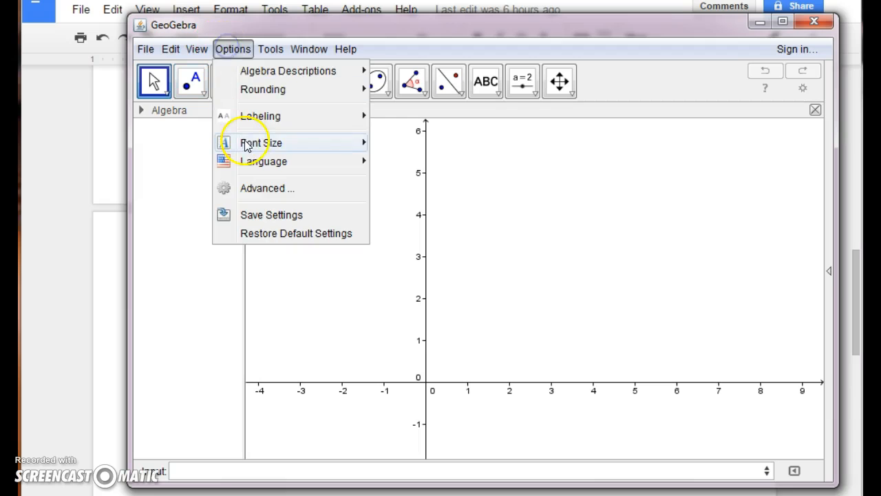
mouse_move(338, 144)
click(410, 198)
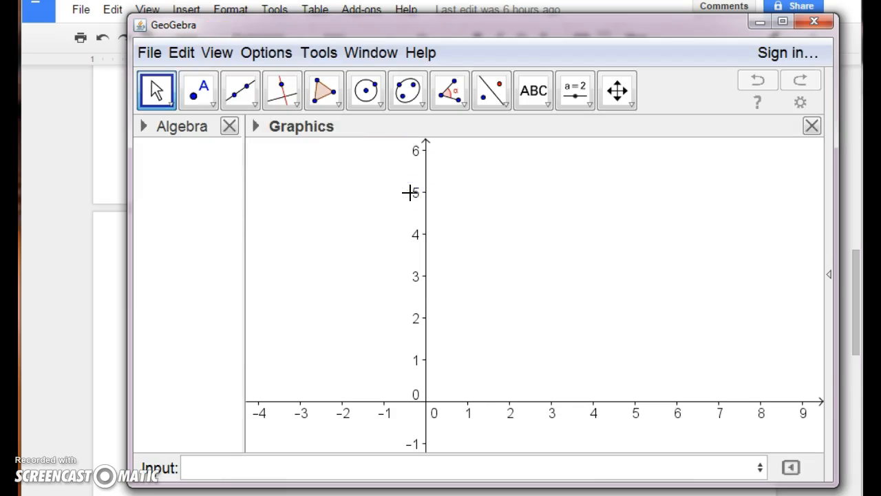
Define the list S = {1,1,1,1,2,2,2,3,3,4} from the snack food table, moving the window aside to read the counts
drag(227, 25, 726, 40)
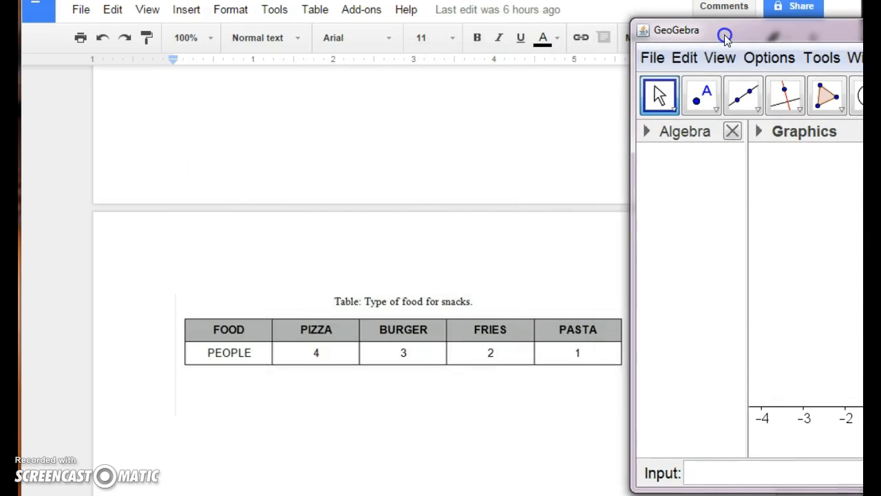
click(692, 473)
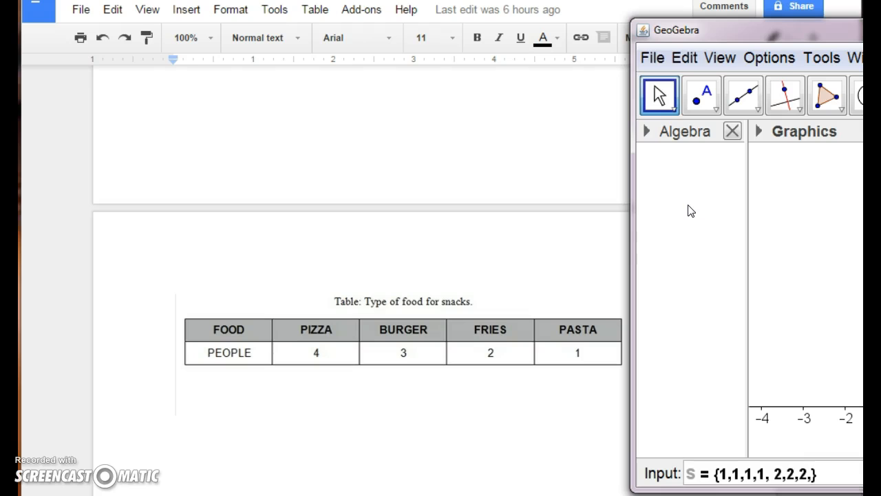
drag(742, 29, 695, 25)
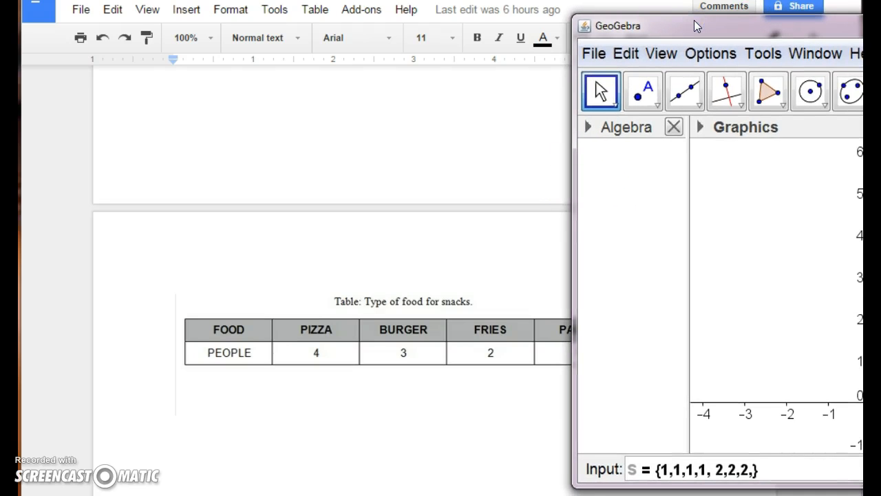
text(3,3,)
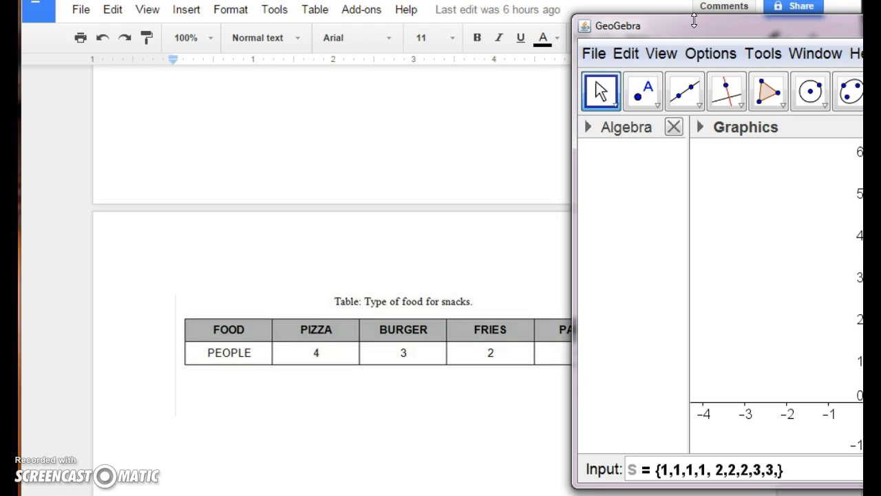
drag(678, 21, 629, 23)
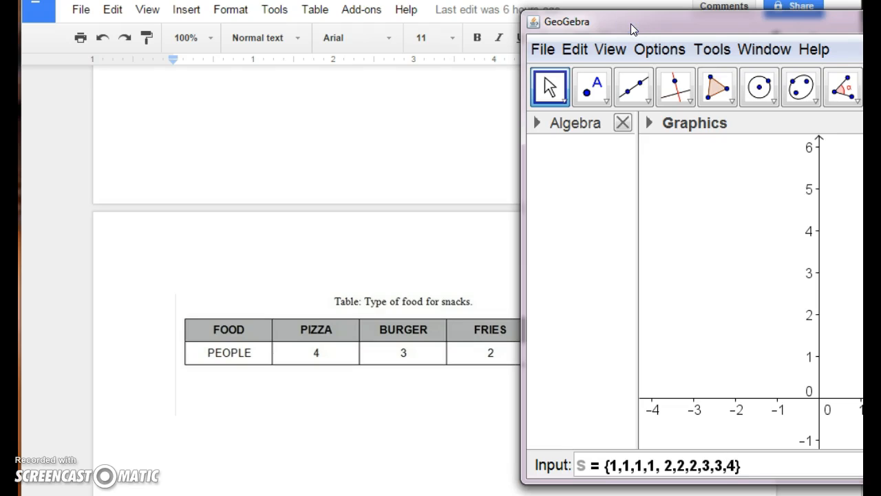
key(Return)
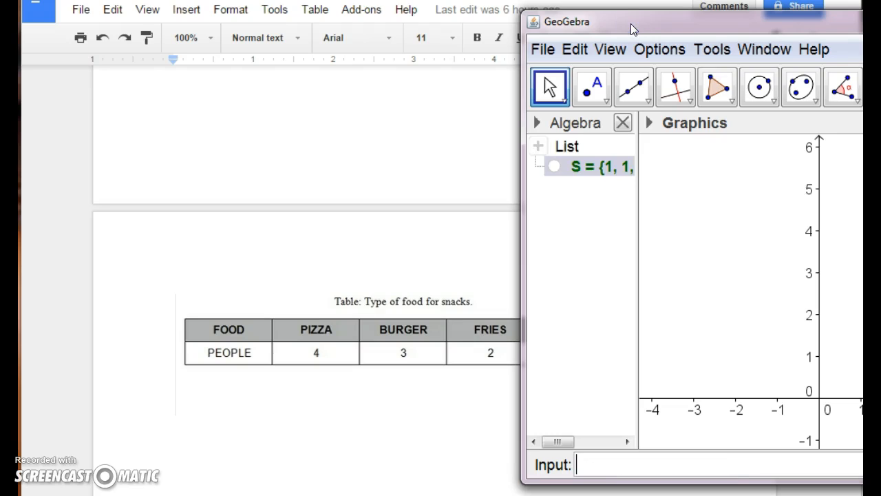
Fill spreadsheet column 1 with list S using the FillColumn command
drag(631, 24, 275, 16)
click(163, 452)
text(fill)
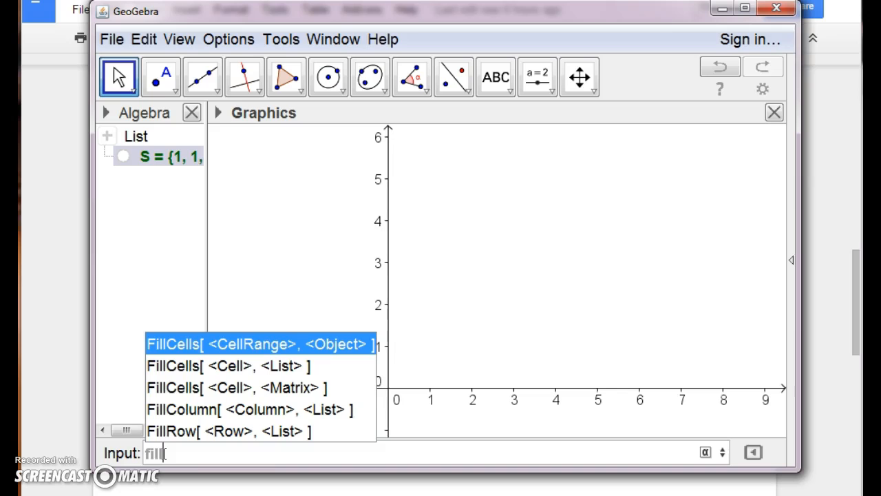
click(333, 407)
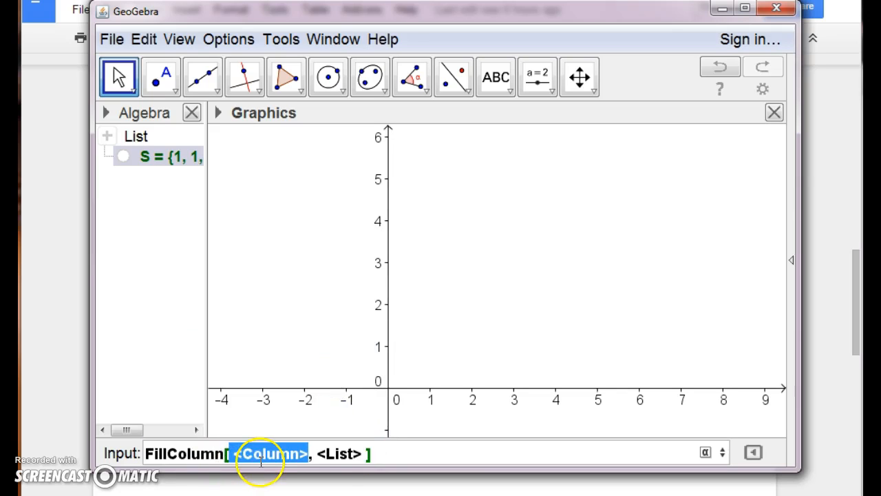
text(1)
click(292, 452)
key(BackSpace)
key(BackSpace)
key(BackSpace)
key(BackSpace)
key(BackSpace)
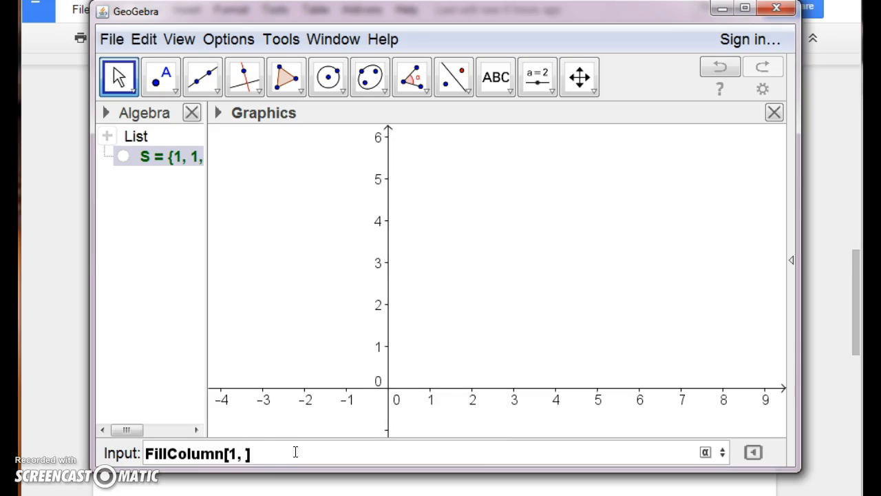
text(S)
key(Return)
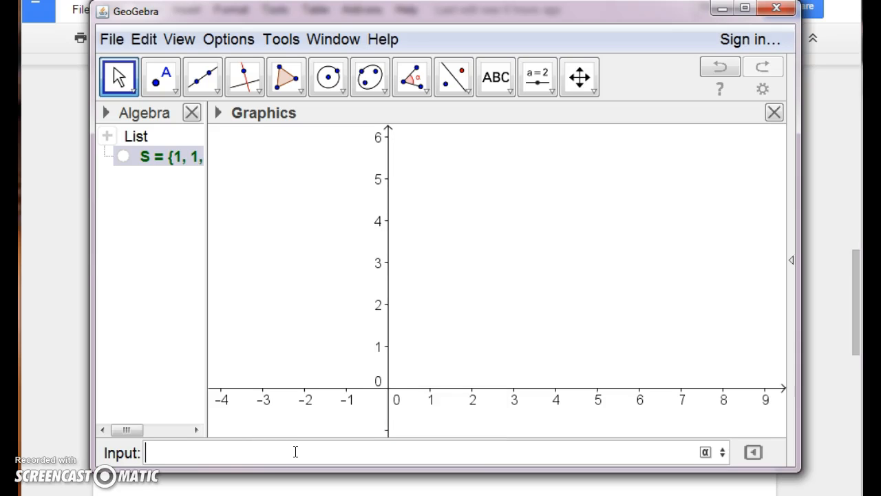
Show the spreadsheet and run a one-variable analysis on the data in column A
click(790, 259)
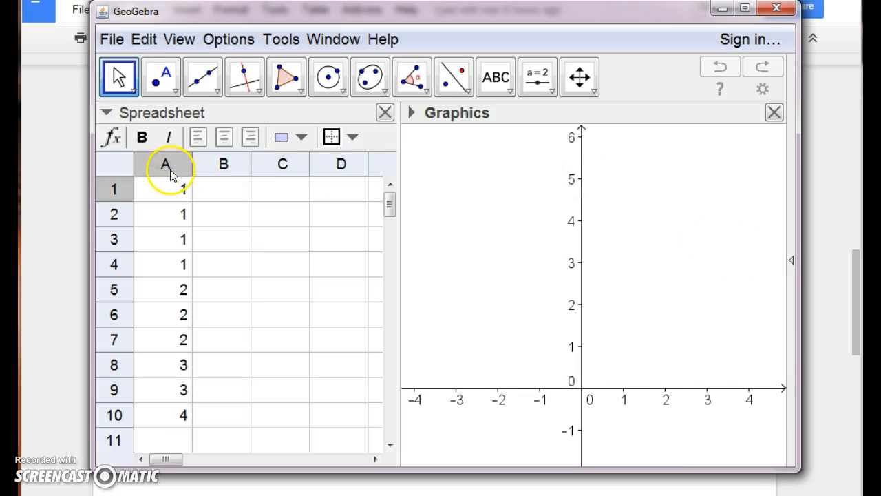
click(166, 167)
click(163, 78)
click(563, 420)
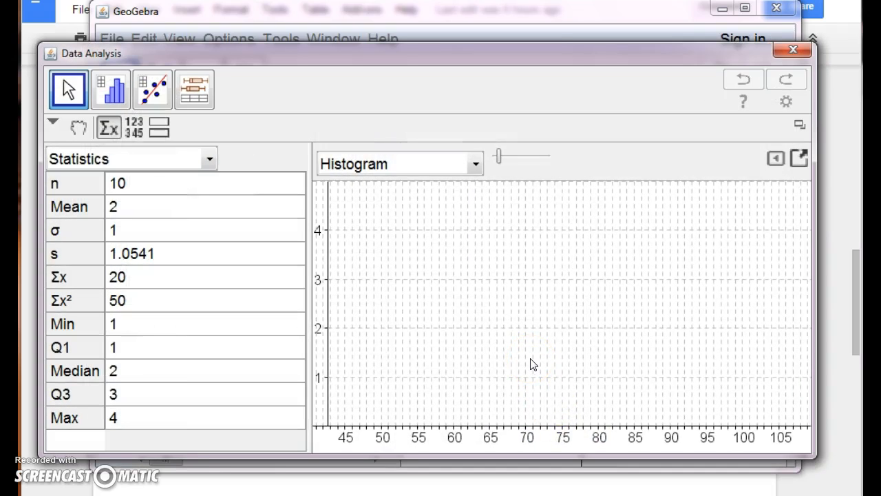
Change the data analysis plot from a histogram to a dot plot
click(776, 158)
click(669, 196)
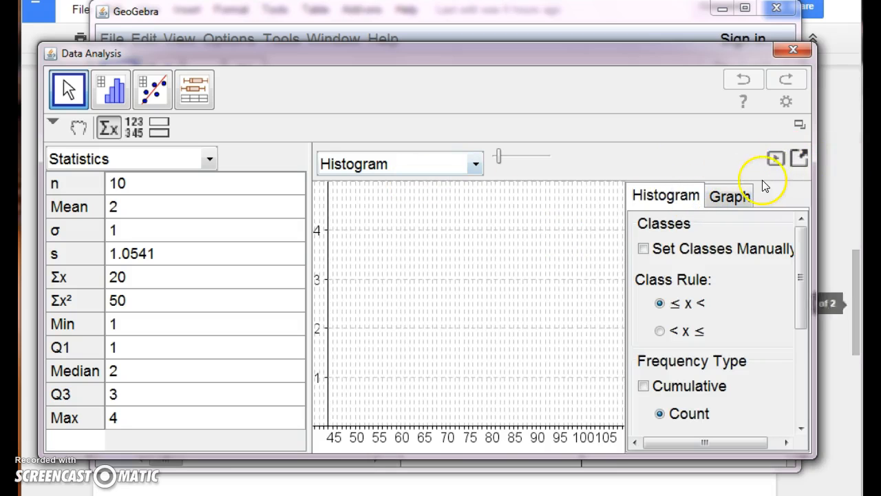
click(775, 159)
click(477, 166)
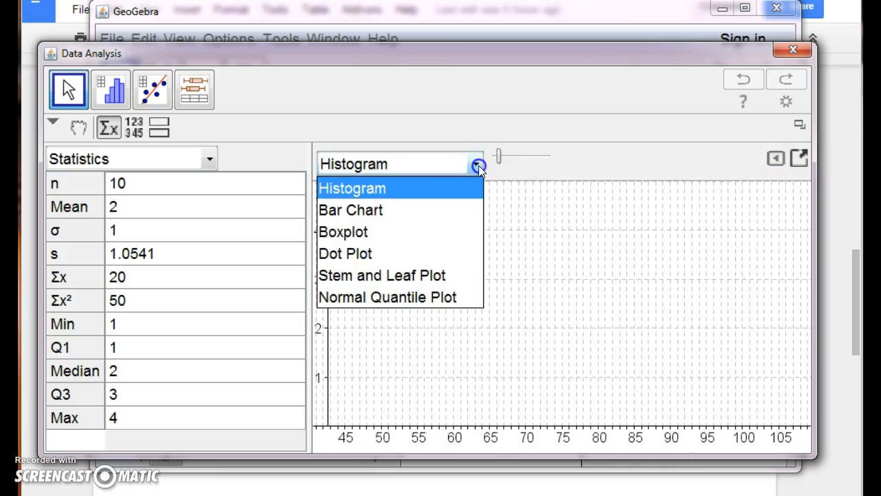
click(354, 252)
Hide the dot plot's grid and turn on automatic dimensions
click(777, 158)
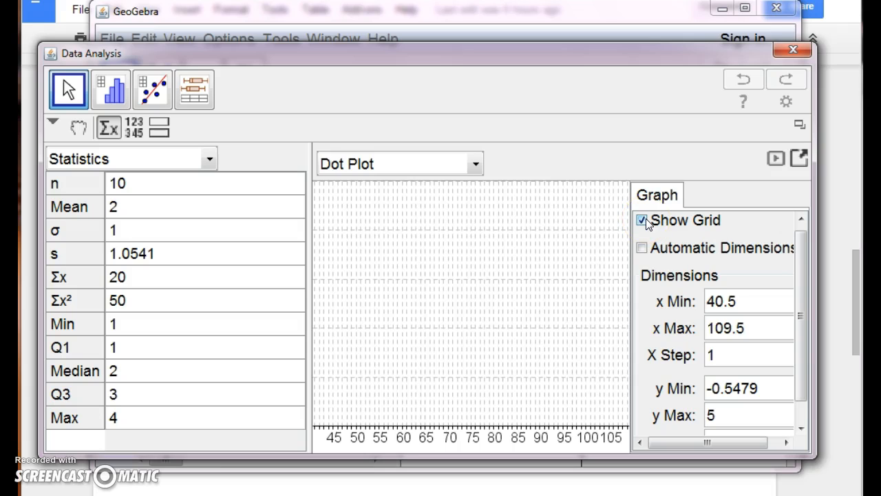
click(642, 220)
click(646, 252)
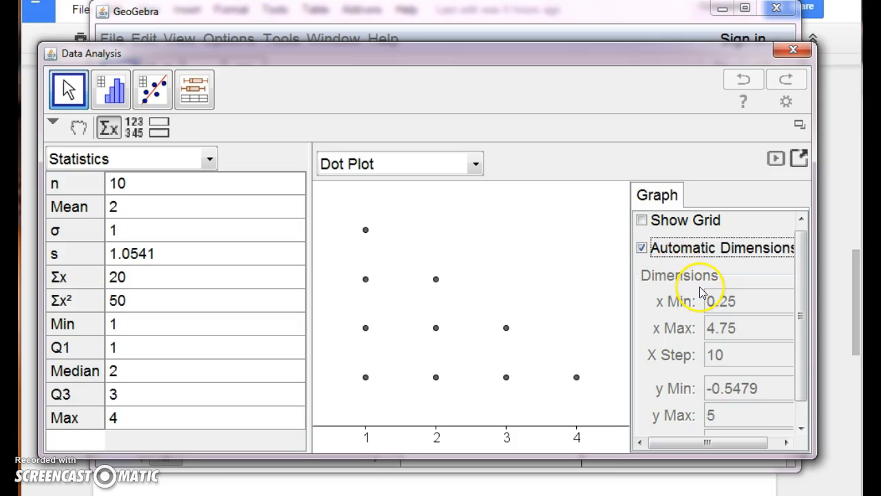
click(776, 158)
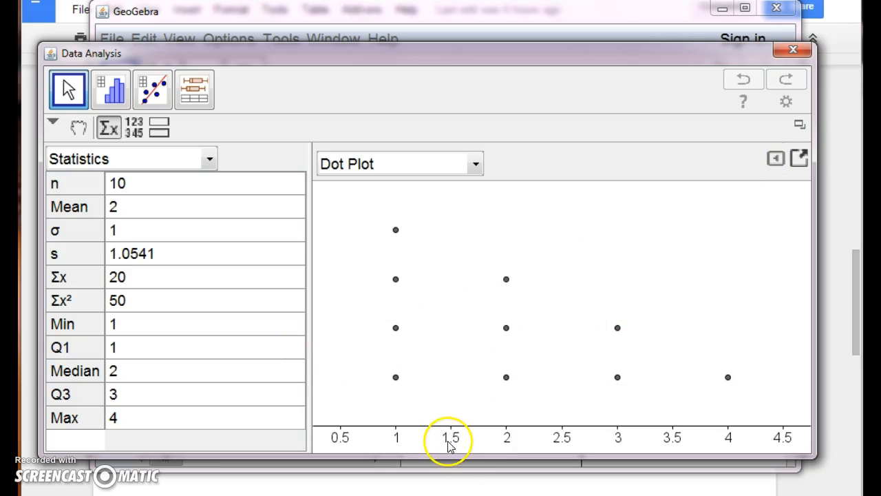
Turn off the dot plot's automatic dimensions and use an X step of 1
click(776, 159)
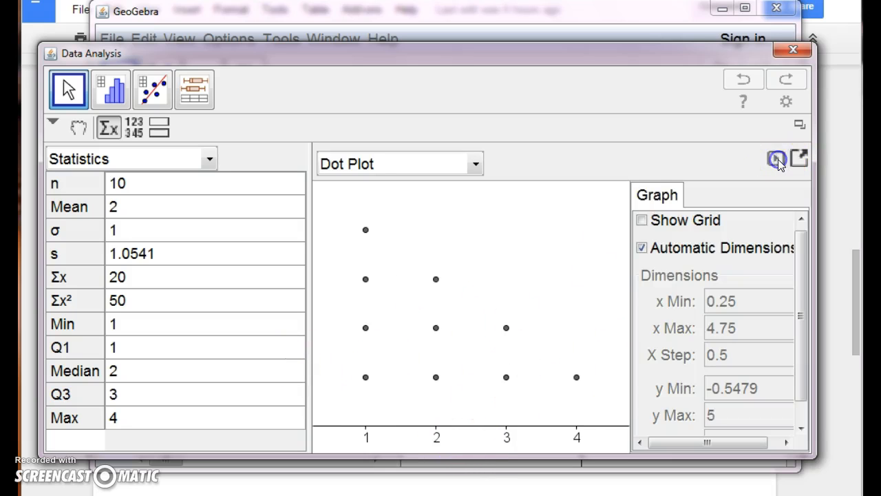
click(644, 249)
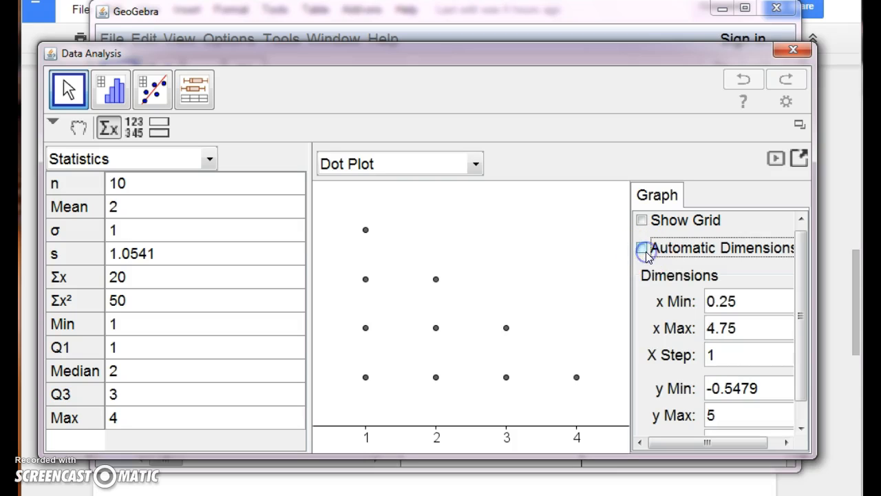
click(730, 350)
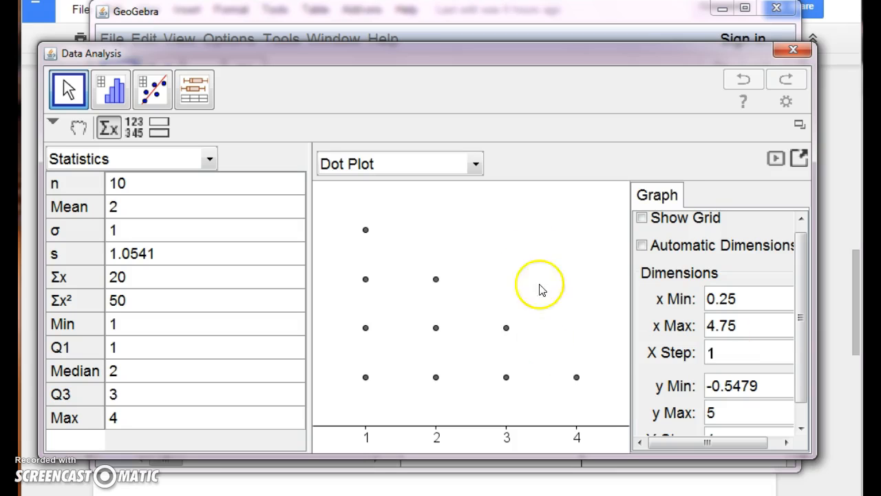
click(776, 159)
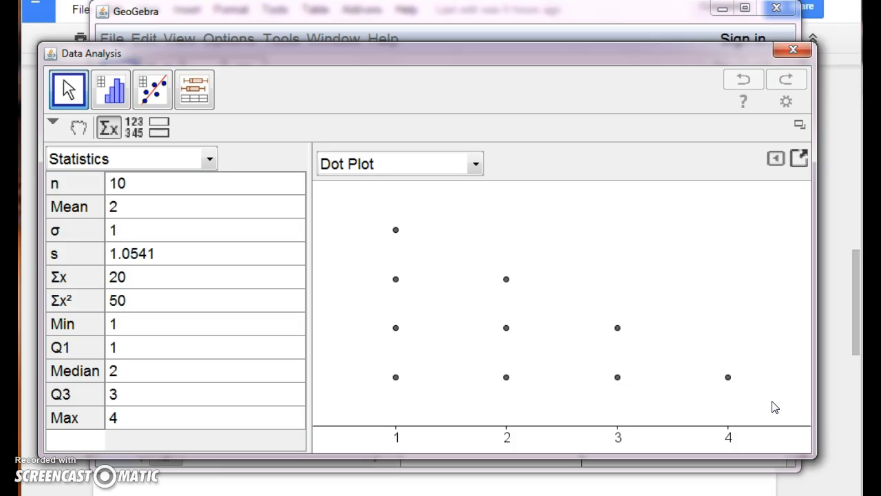
Close the data analysis and create a dot plot of list S with the DotPlot command in the Algebra perspective
click(793, 51)
click(791, 260)
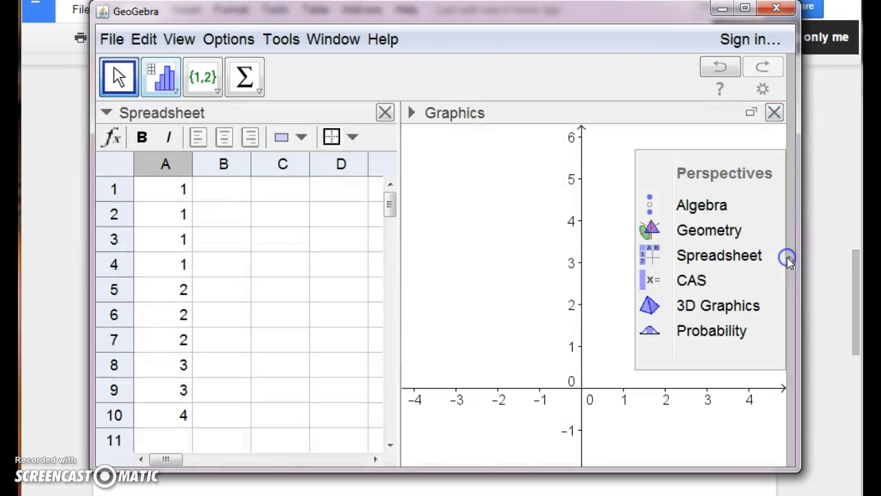
click(684, 206)
click(268, 452)
text(DotPlot)
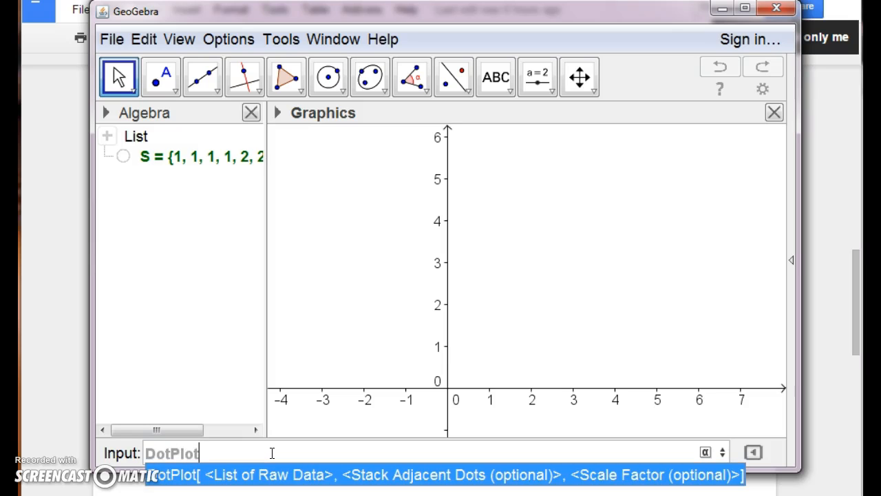
key(Return)
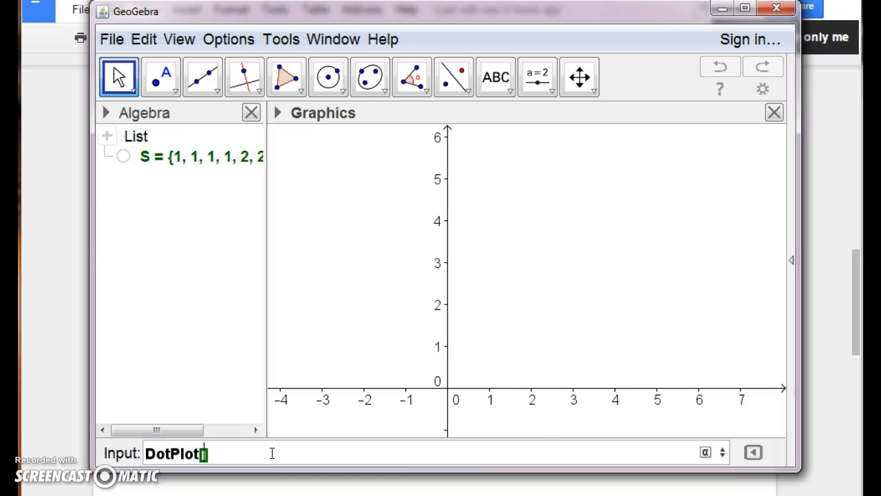
key(Return)
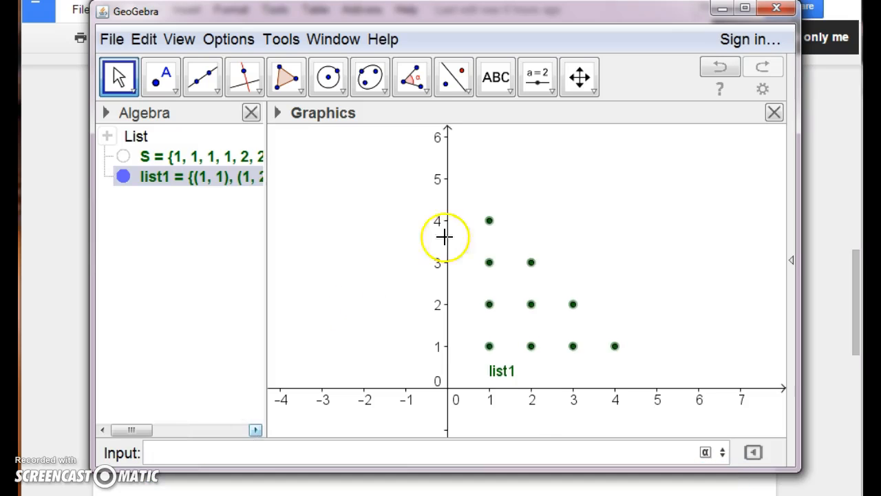
Enlarge and reposition the graph, rescaling both axes so the dots spread across the Graphics view
click(581, 77)
scroll(377, 351, up, 2)
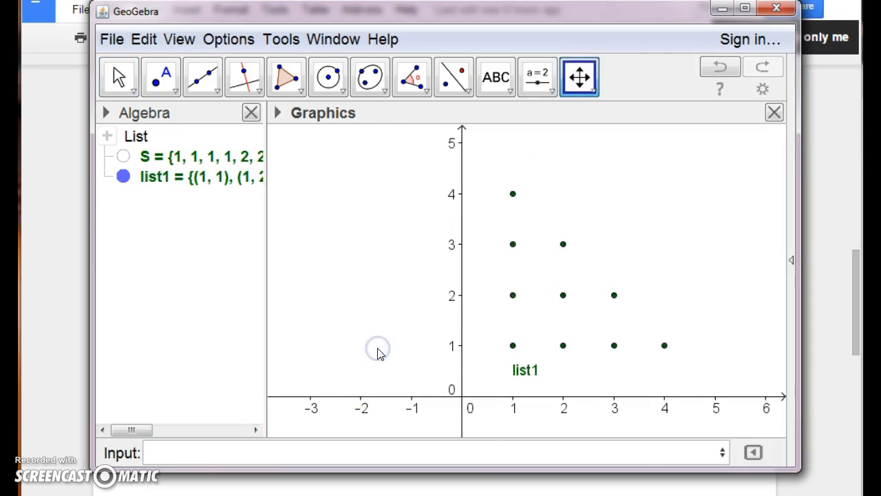
drag(378, 350, 225, 337)
scroll(323, 306, up, 2)
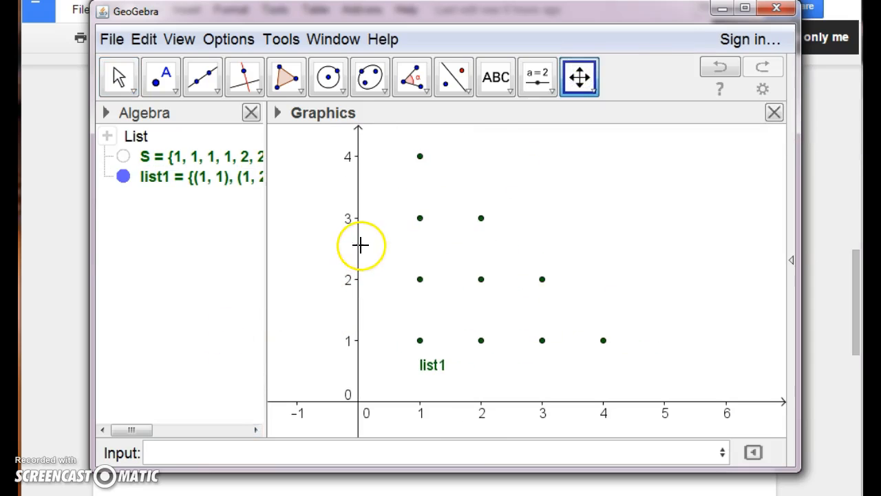
drag(354, 244, 359, 261)
drag(571, 401, 642, 402)
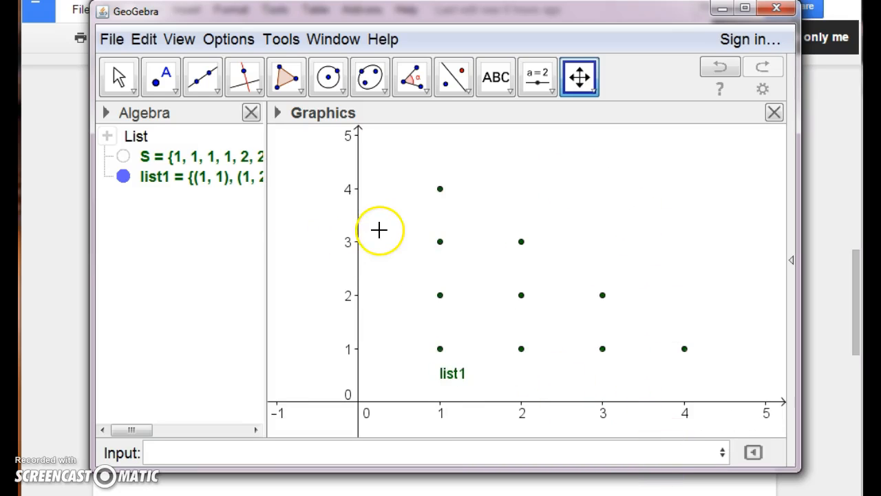
Hide the y-axis in the Graphics view preferences
click(763, 89)
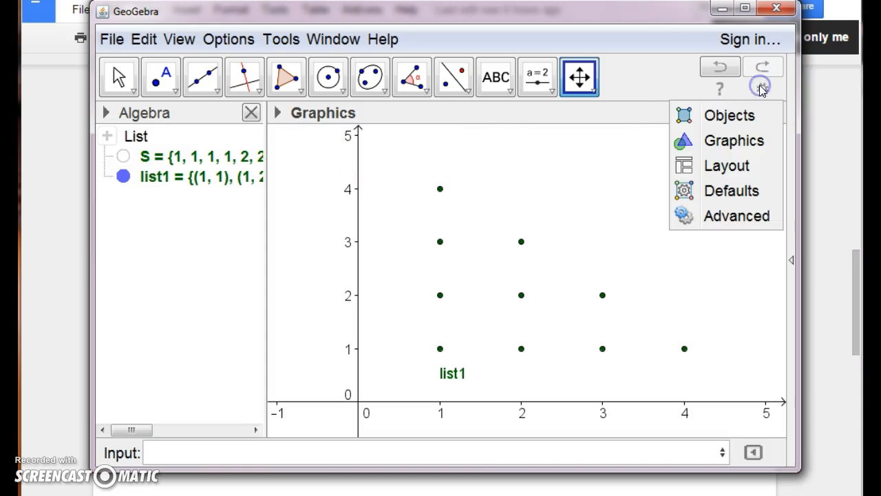
click(727, 136)
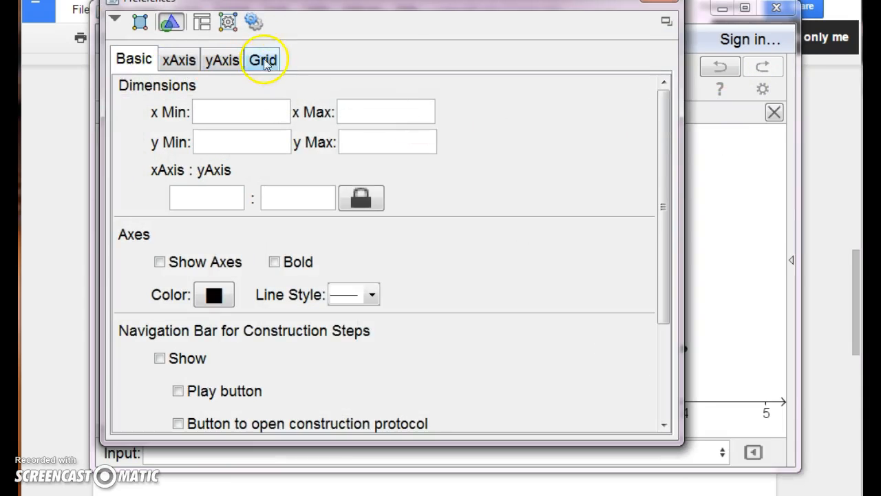
click(264, 60)
click(221, 60)
click(157, 92)
Set the x-axis tick distance to 1 and hide the x-axis numbers
click(179, 61)
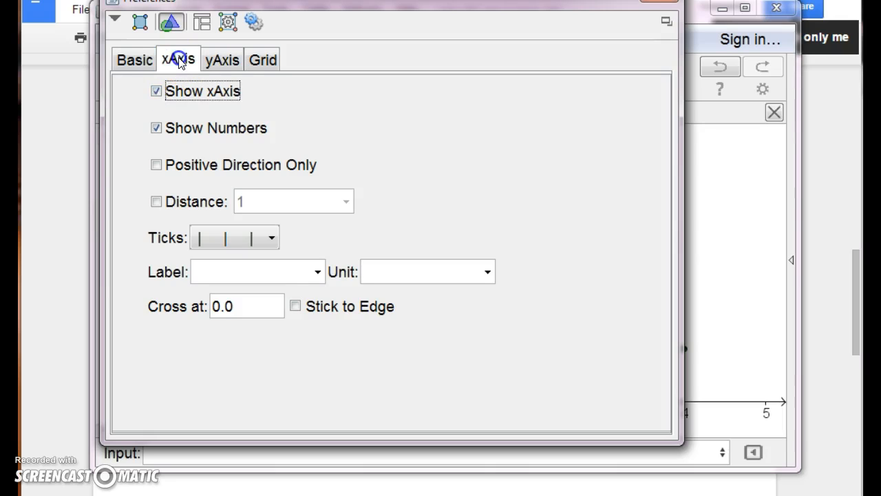
click(156, 201)
drag(566, 5, 597, 47)
click(191, 171)
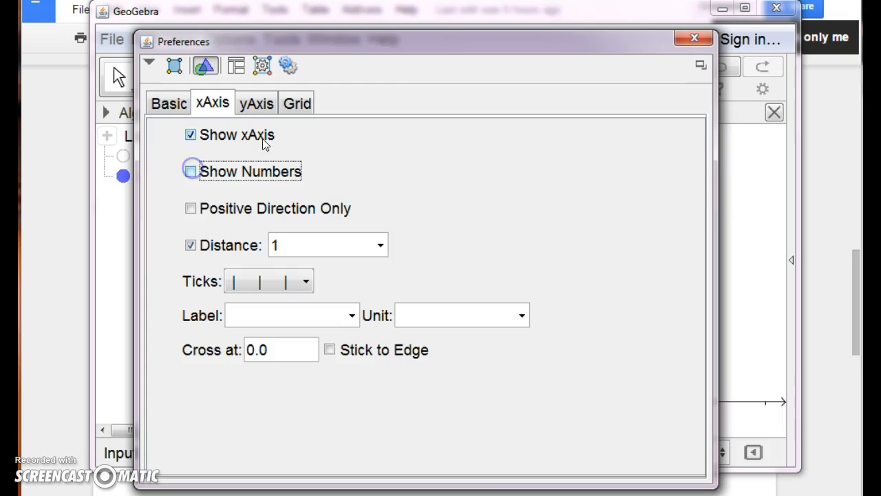
click(692, 39)
Hide the label of the dot plot list list1
right_click(448, 378)
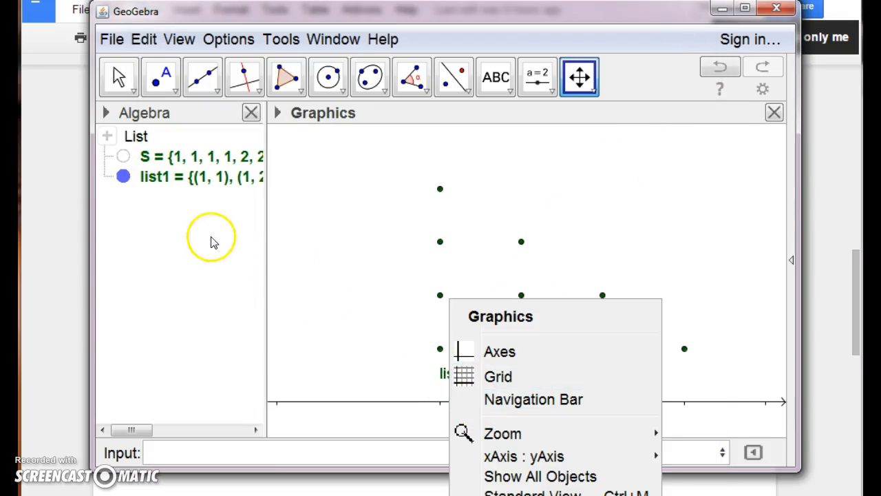
right_click(183, 175)
click(234, 253)
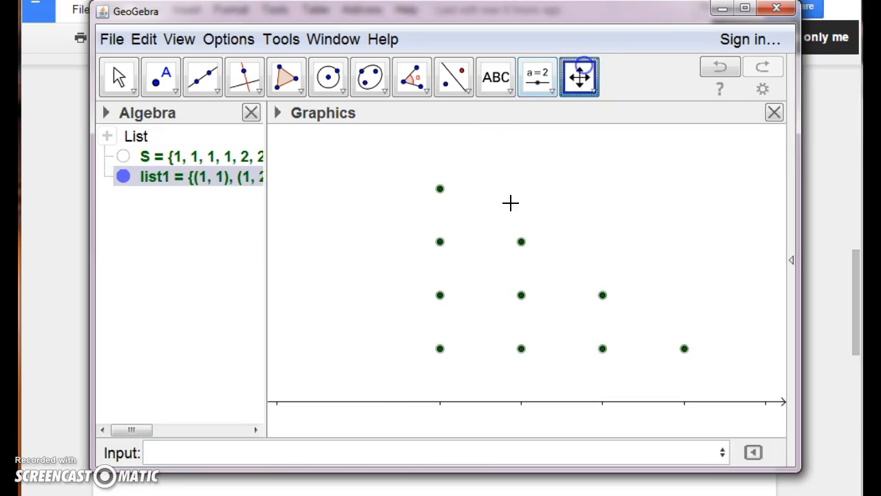
Zoom in on the unlabelled dots and shift the view so the x-axis sits near the lower edge
mouse_move(364, 402)
mouse_down()
mouse_move(347, 397)
mouse_move(362, 401)
mouse_up()
scroll(363, 401, up, 2)
drag(375, 305, 332, 335)
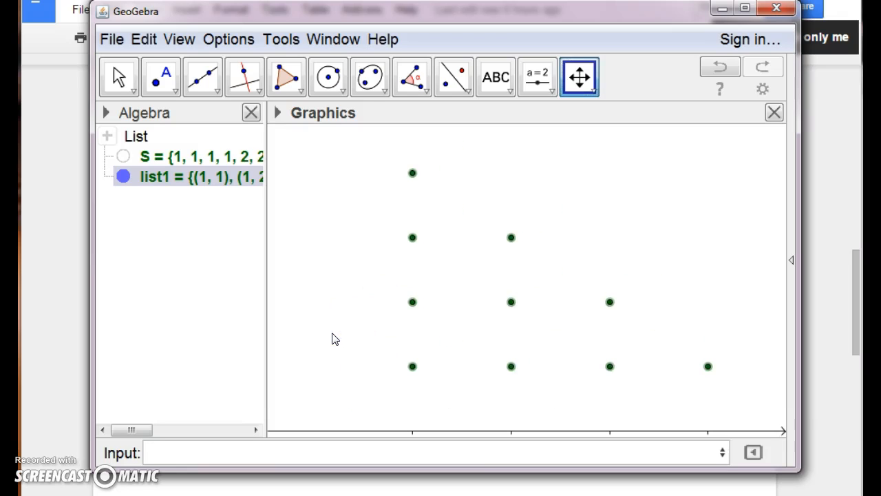
Add the text labels "Pizza" and "Burgers" below the x-axis near the first and second dot columns
drag(441, 10, 445, 8)
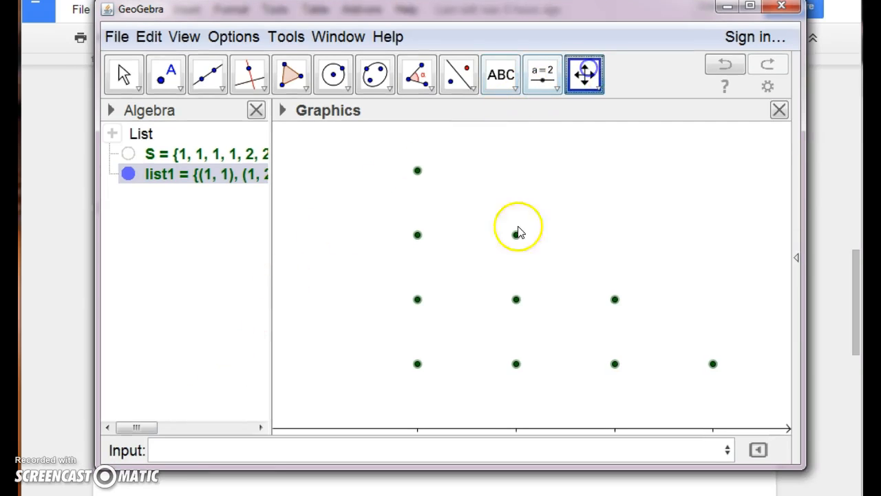
drag(515, 204, 519, 183)
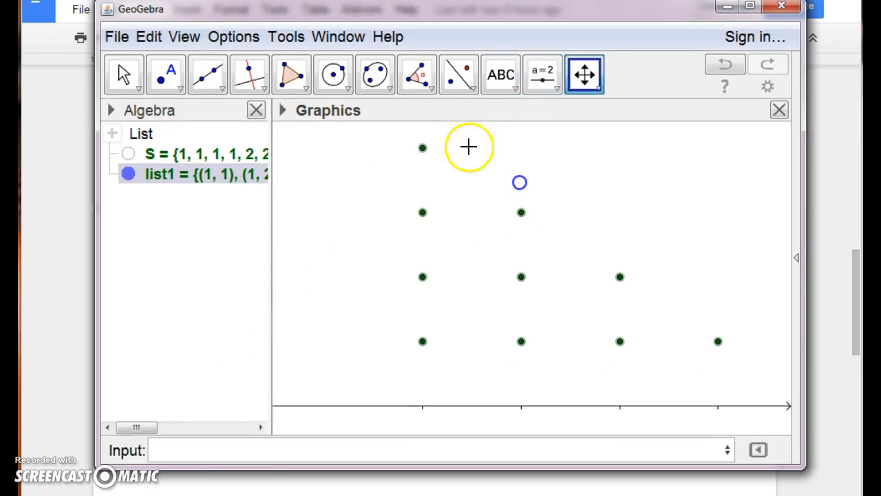
click(493, 73)
click(367, 419)
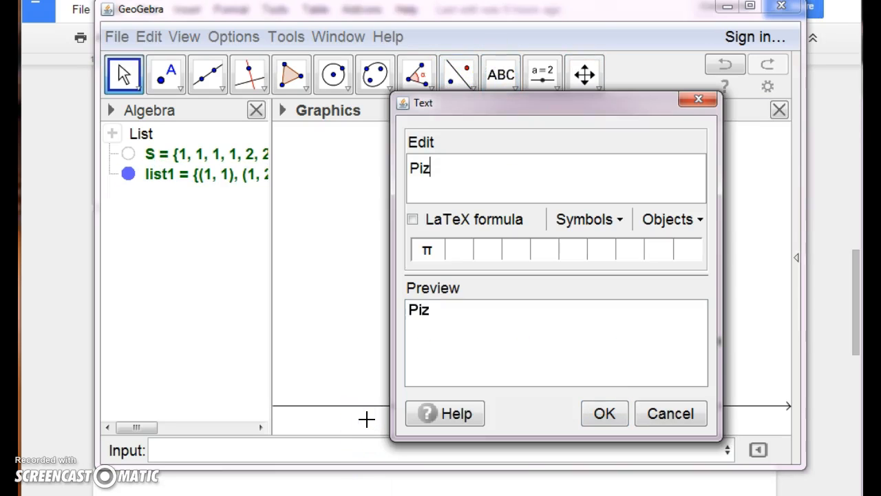
click(613, 412)
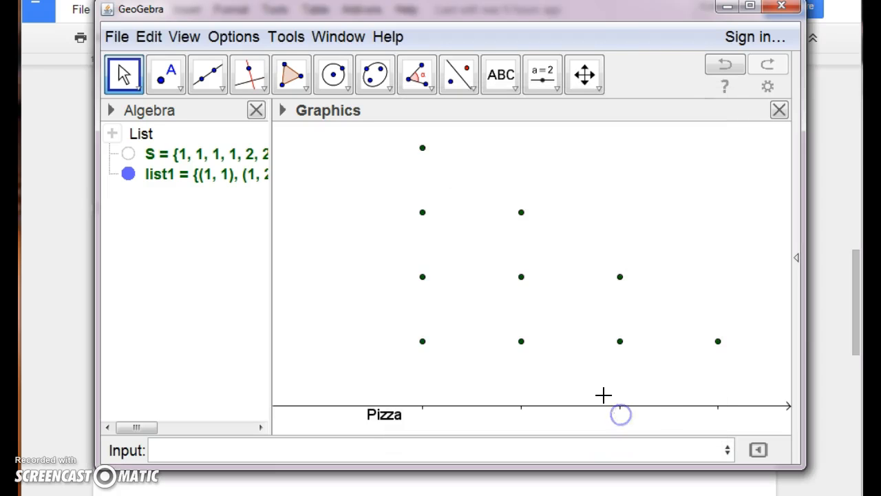
click(501, 74)
click(496, 416)
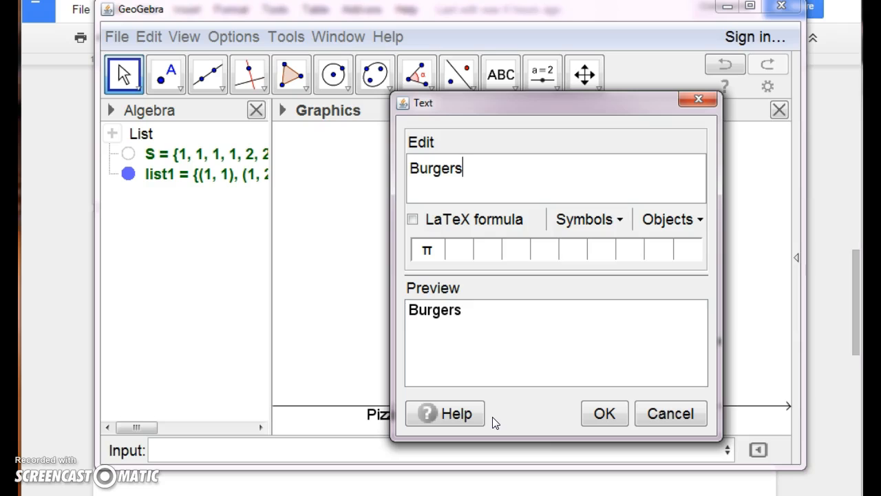
click(605, 412)
Add the text labels "Fries" and "Pasta" below the x-axis at the third and fourth dot columns
click(501, 74)
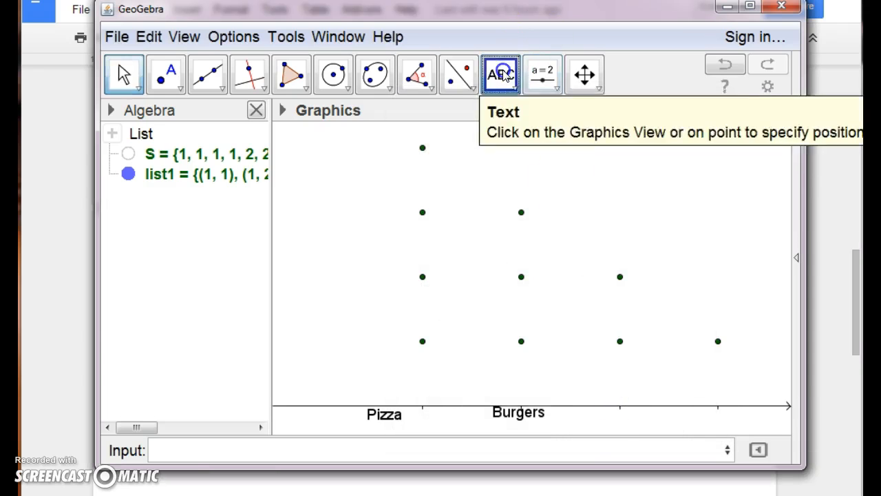
click(607, 419)
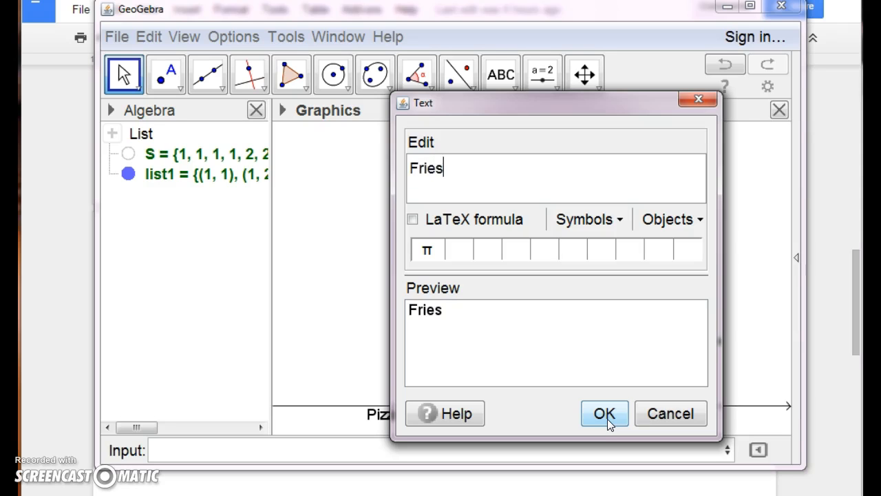
click(606, 415)
click(503, 73)
click(720, 420)
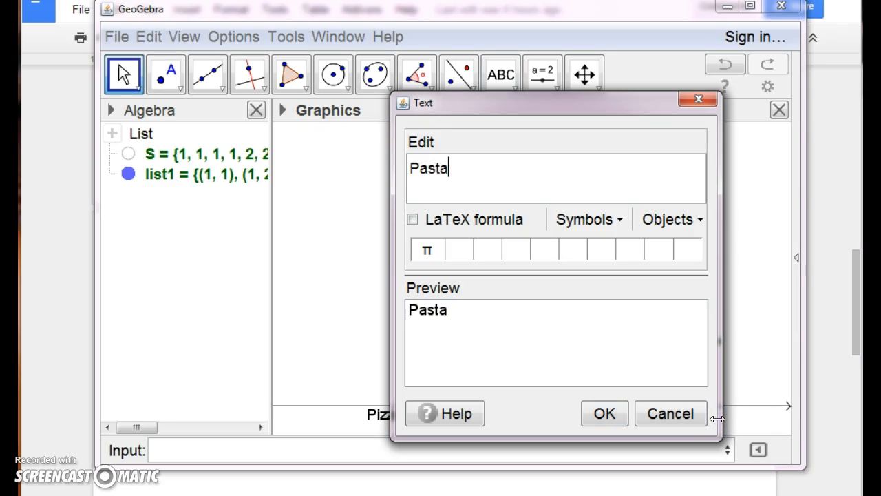
click(613, 412)
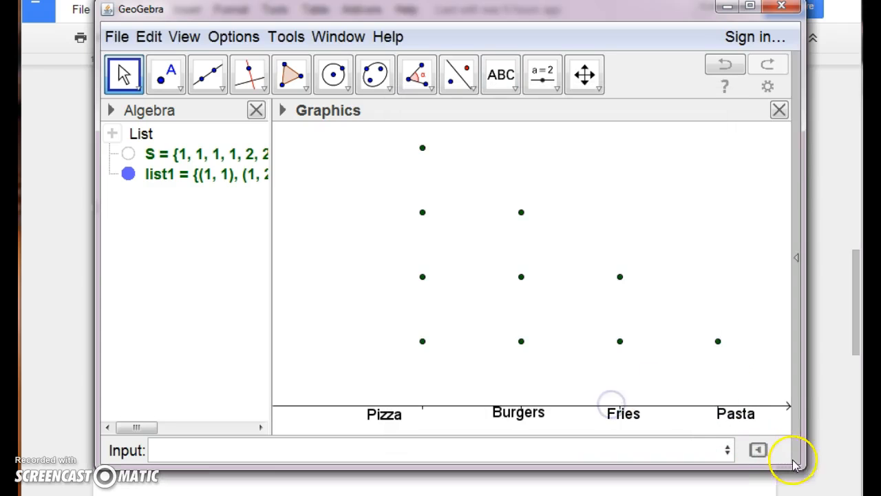
Align the Pizza, Burgers, Fries and Pasta labels in one row just below the axis, each under its tick mark
drag(796, 465, 818, 469)
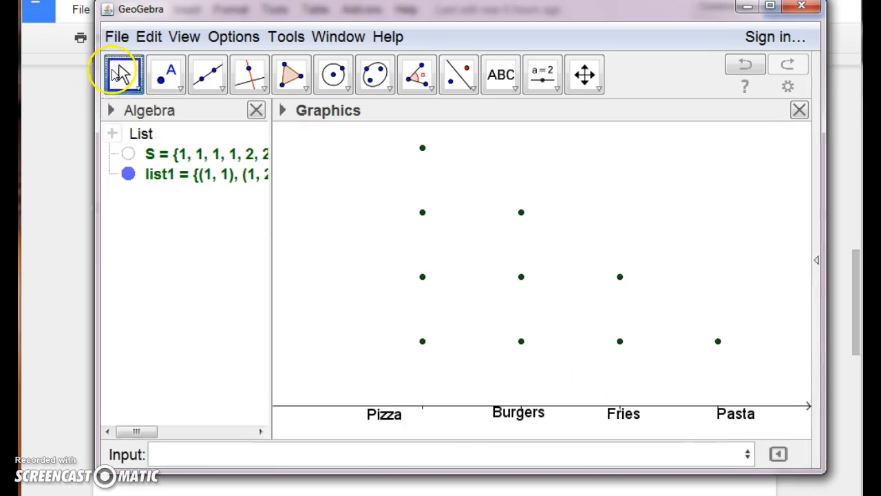
drag(385, 408, 421, 410)
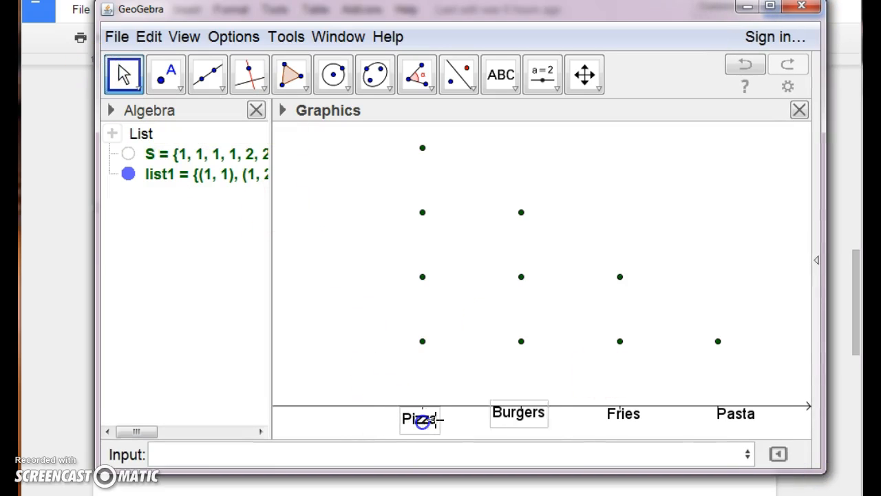
drag(527, 417, 534, 428)
drag(620, 419, 619, 425)
drag(523, 424, 524, 422)
drag(422, 420, 423, 424)
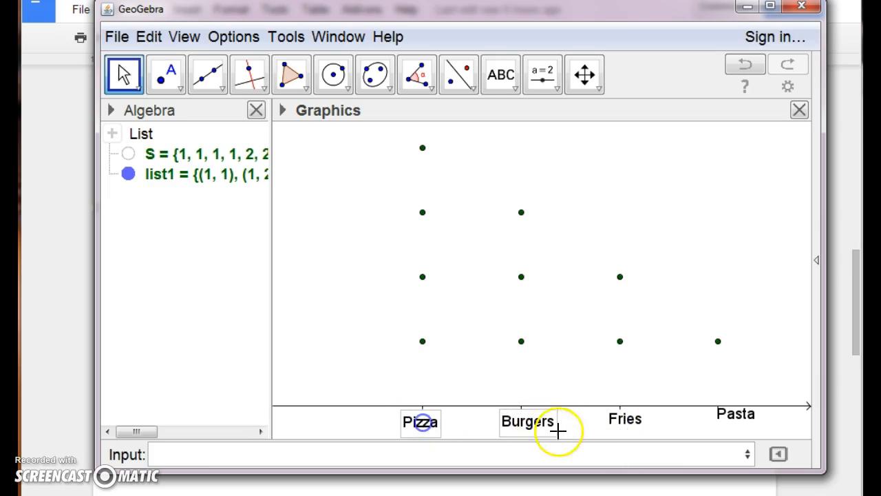
drag(624, 428, 622, 430)
drag(731, 417, 711, 428)
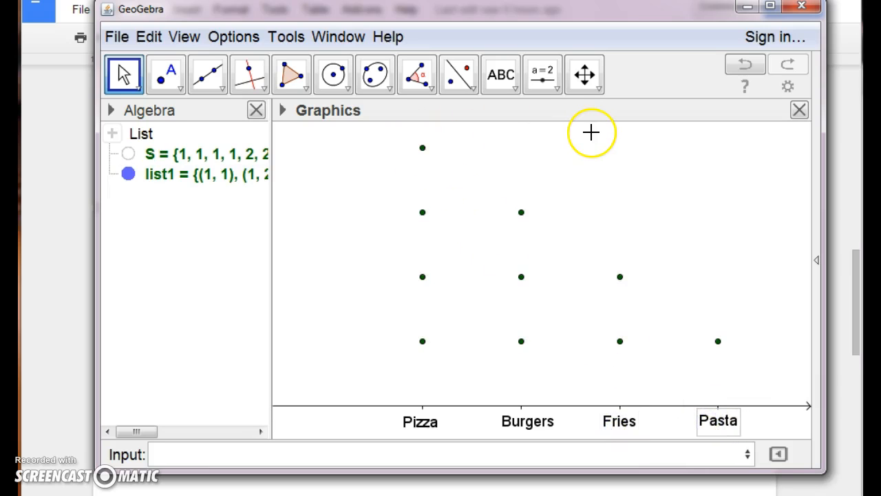
Add the title text "Number of People who chose these snacks" and position it fully visible above the dots, beside the Pizza column's highest dot
click(501, 75)
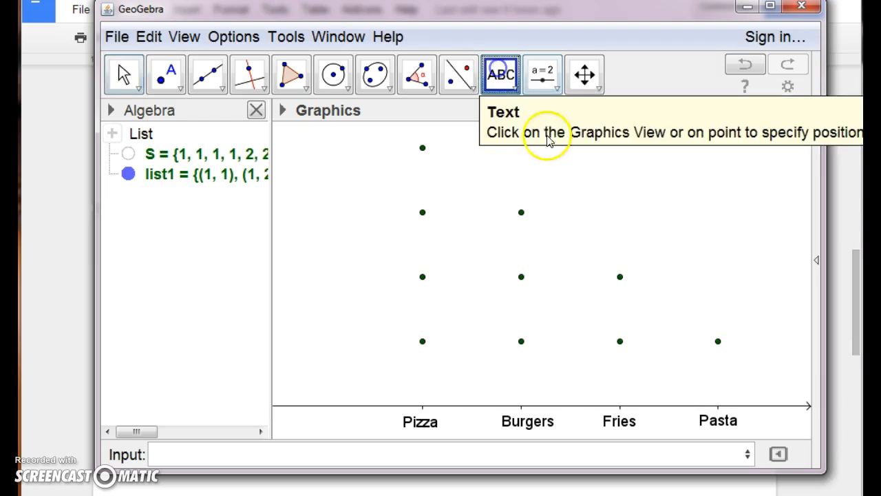
click(584, 163)
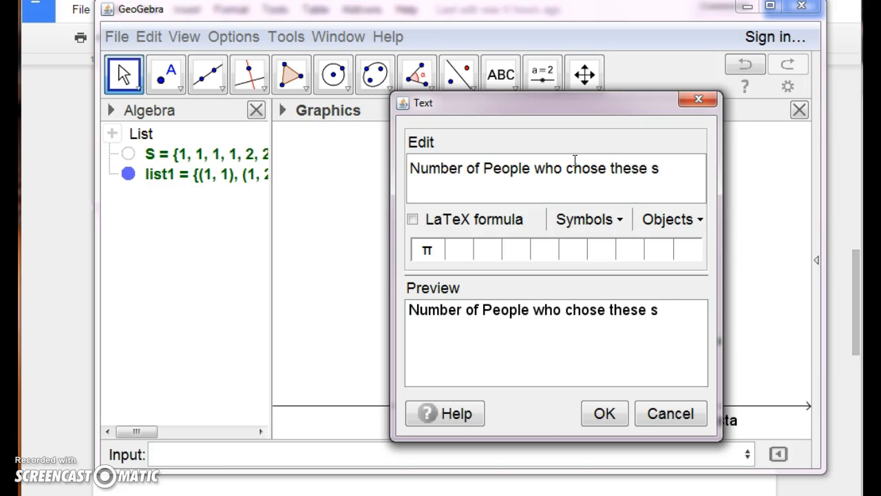
click(612, 447)
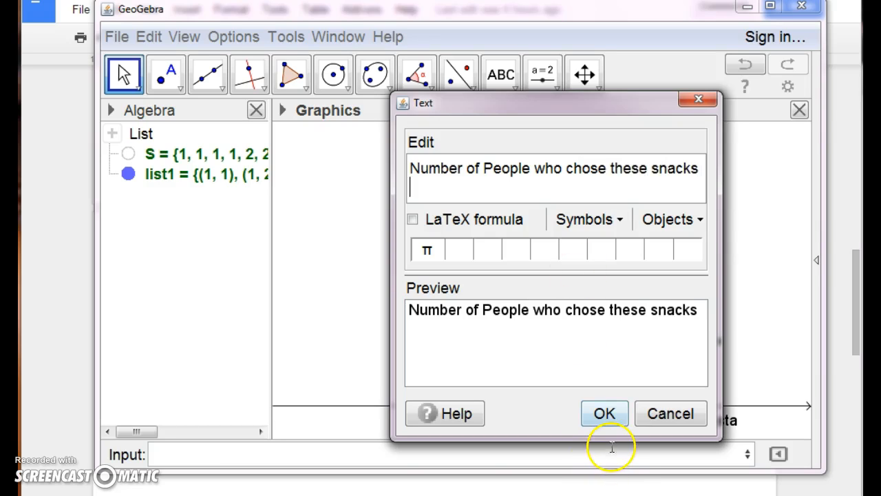
click(605, 415)
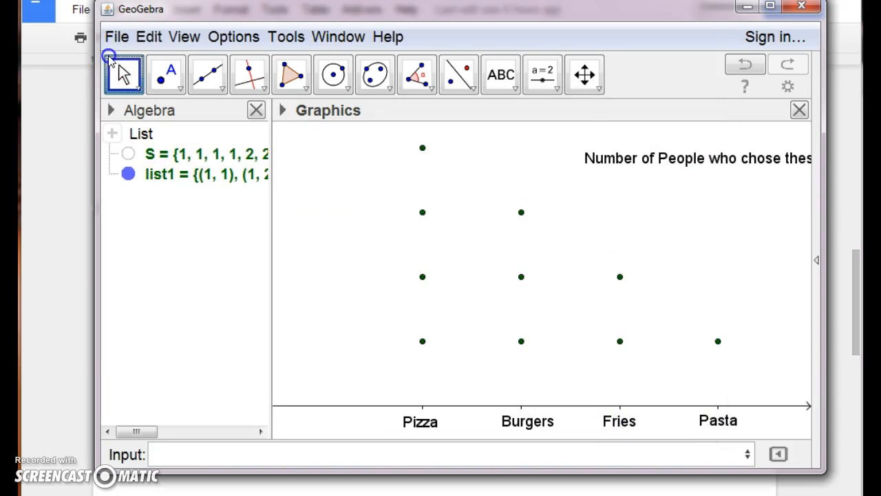
drag(735, 160, 643, 150)
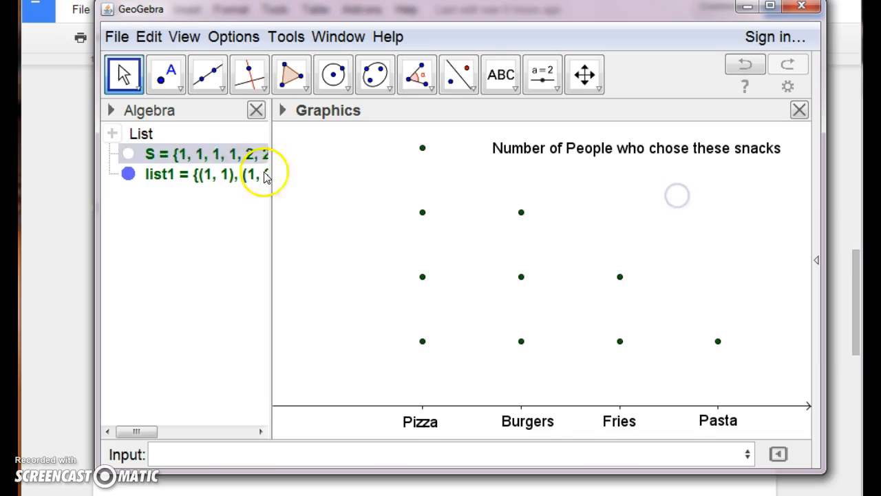
Add the text "n = 10" below the plot title
click(496, 82)
click(644, 196)
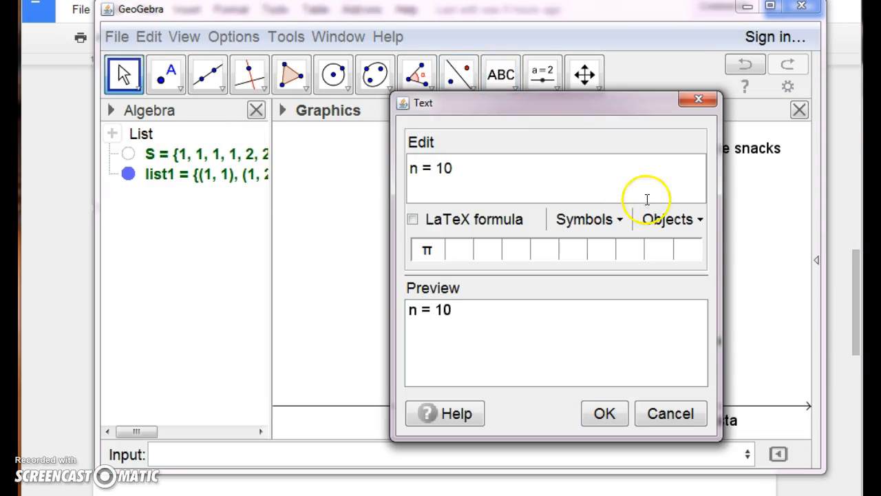
click(600, 412)
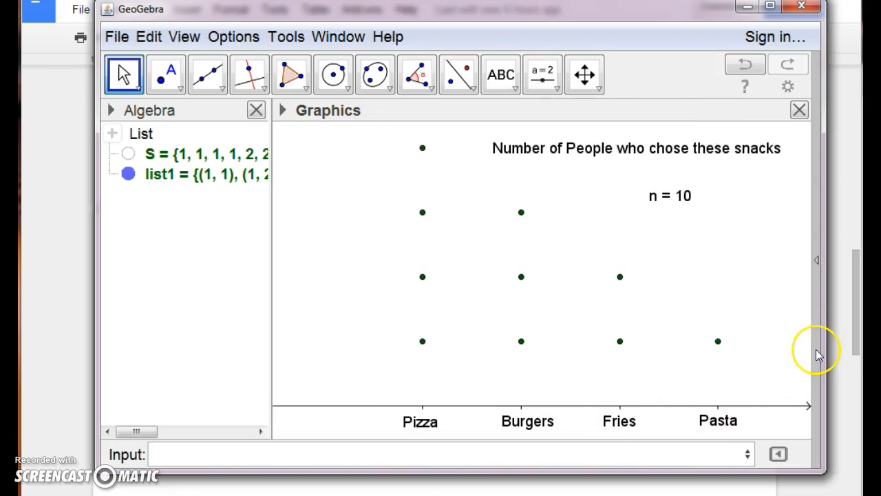